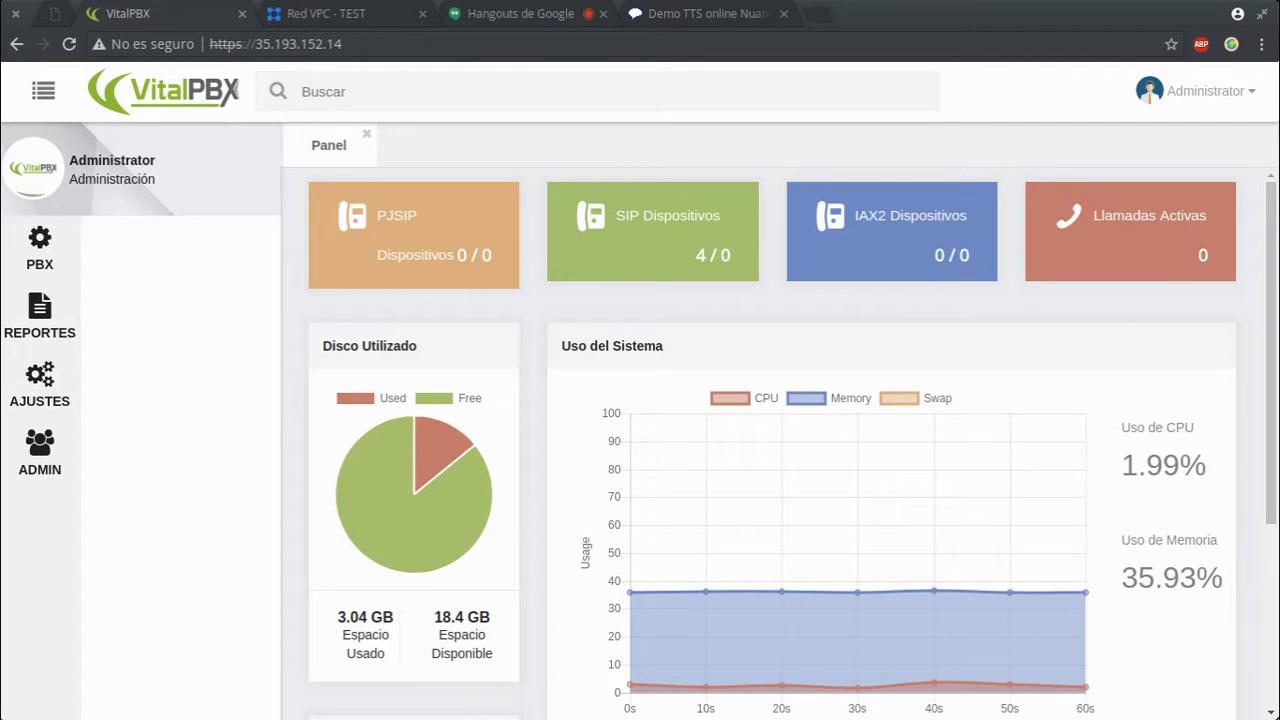
- Open the Complementos add-on list under Admin and scroll through the available add-ons
left_click(61, 470)
left_click(244, 372)
left_click(180, 406)
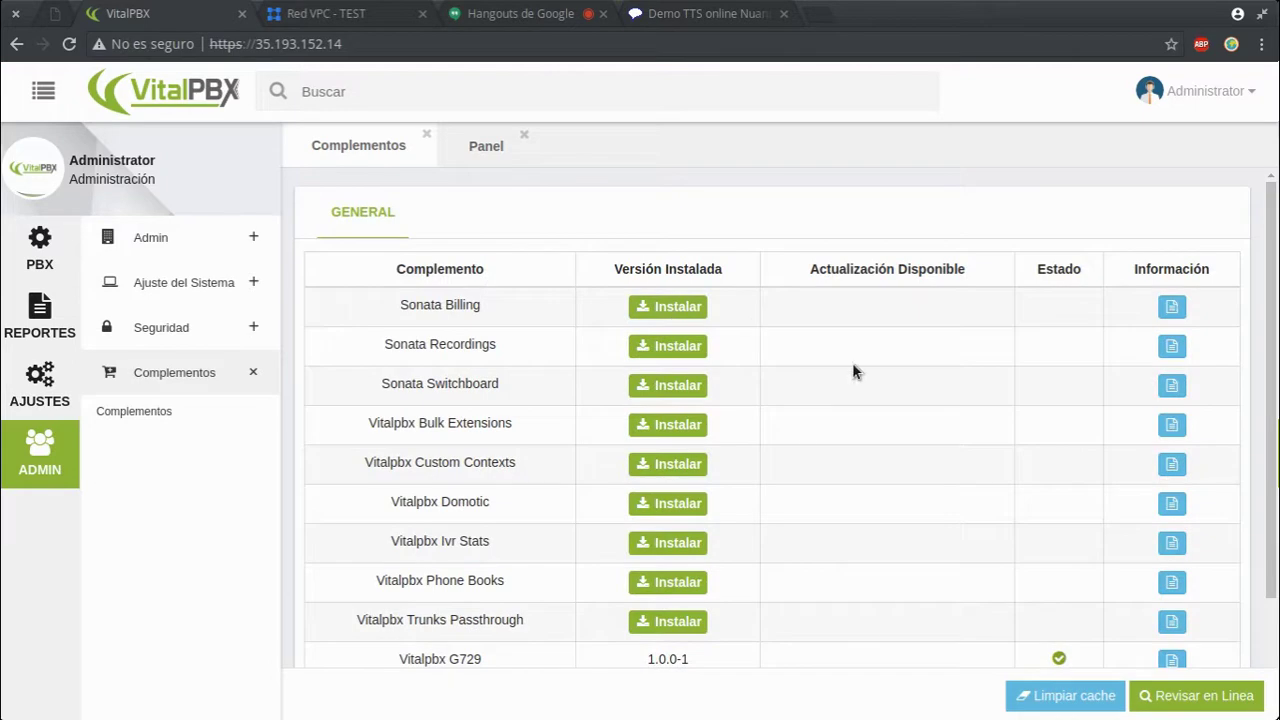
scroll(1218, 540, "down", 2)
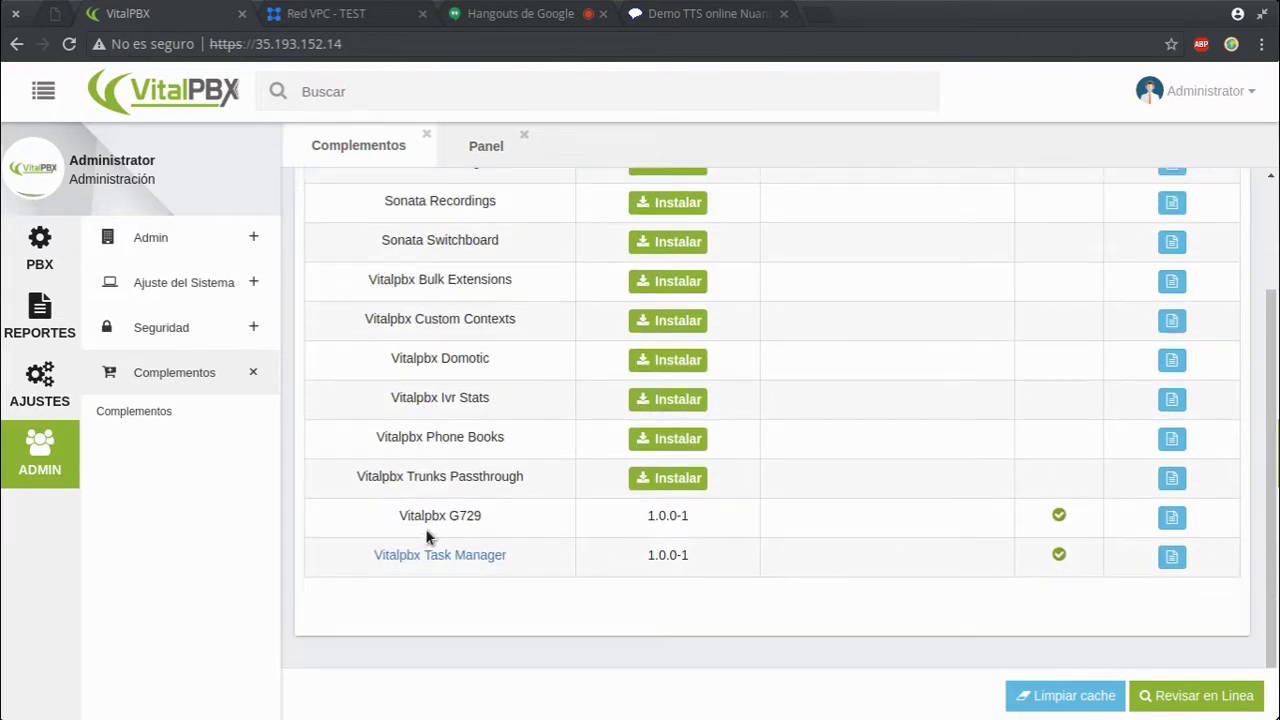
- Review the G729, Sonata Recordings and Switchboard entries, then install Sonata Switchboard (version 2.0.0-5)
left_click_drag(375, 518, 490, 515)
left_click(502, 517)
scroll(791, 494, "up", 3)
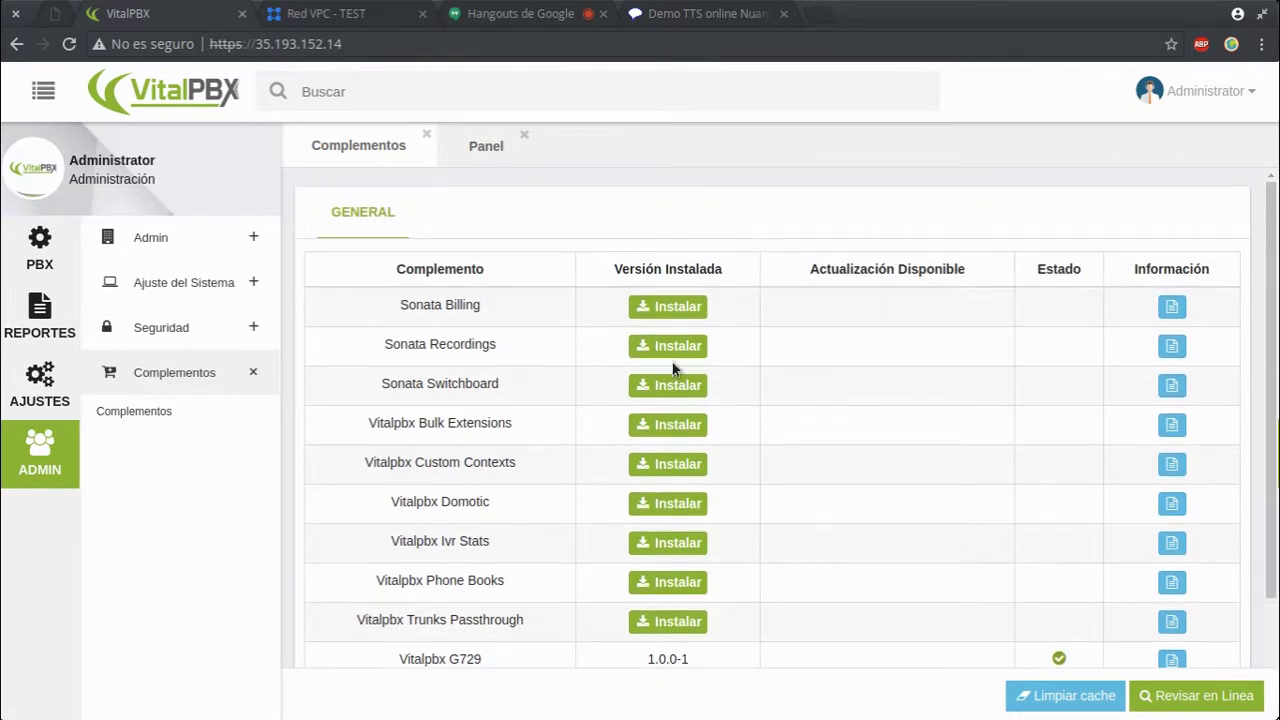
left_click_drag(367, 347, 512, 352)
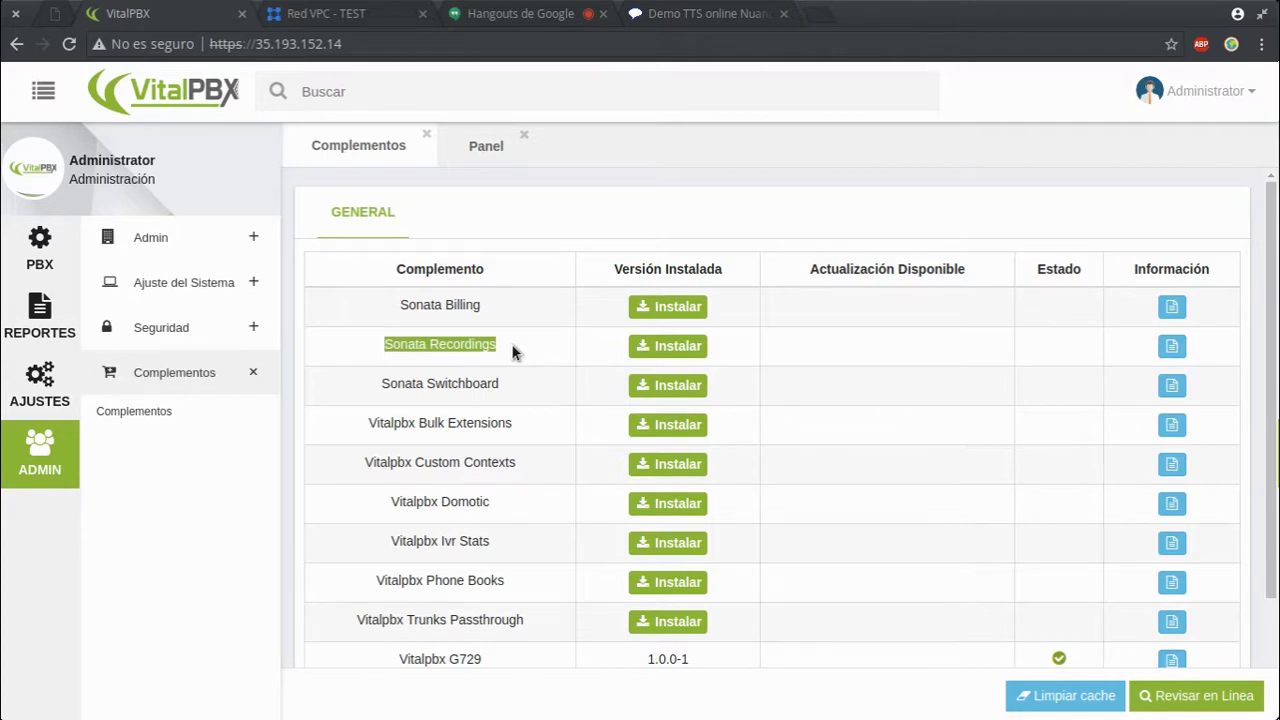
left_click_drag(367, 386, 508, 388)
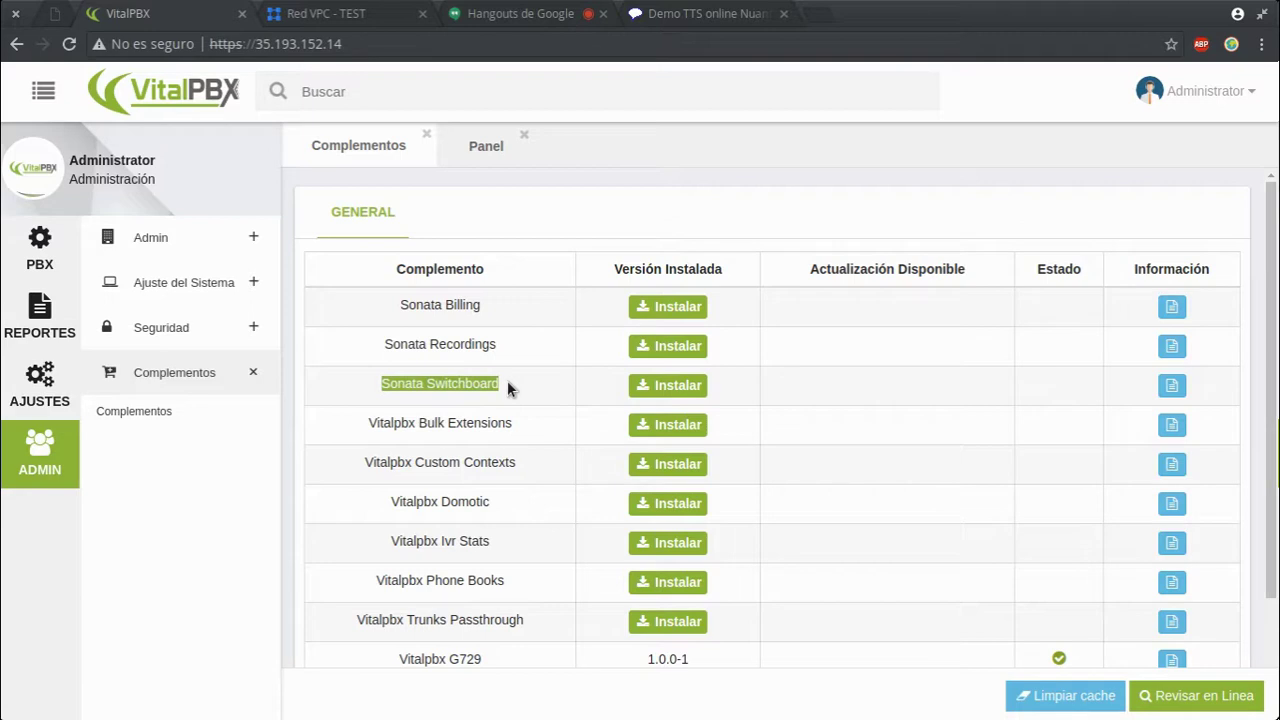
left_click(665, 385)
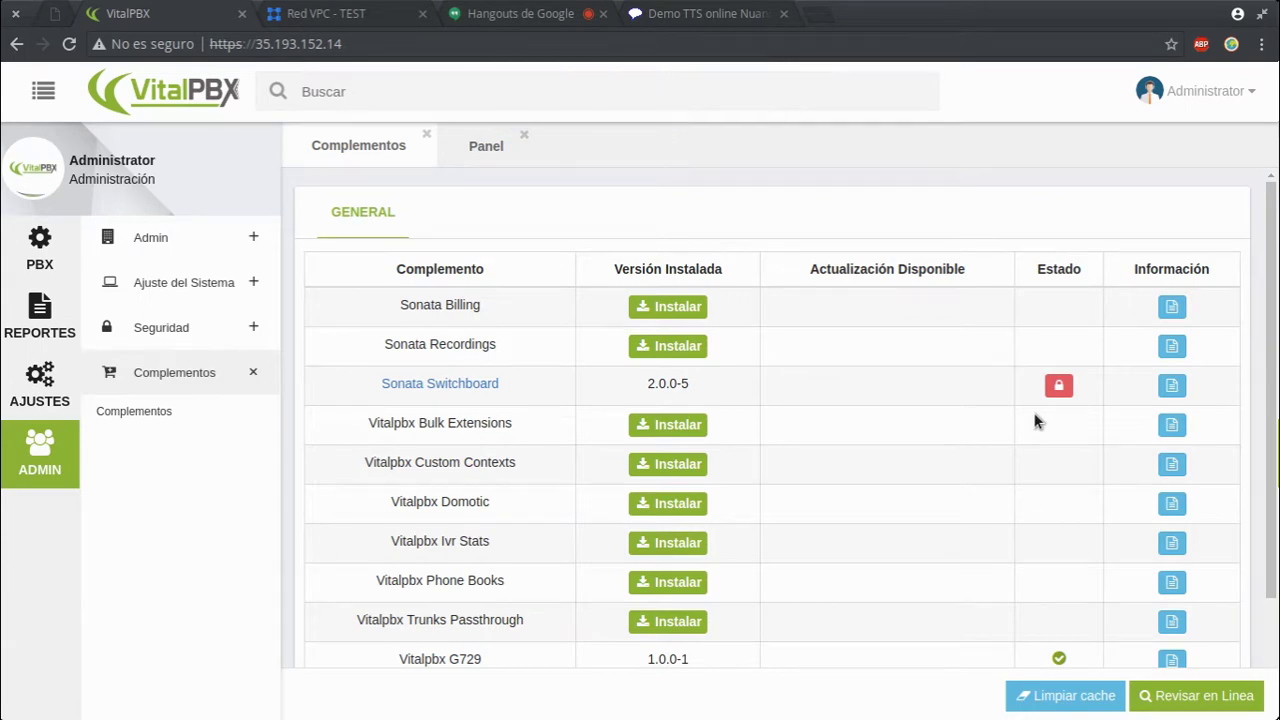
- Take the Sonata Switchboard wizard past database settings to PBX Configuration, keeping VitalPBX as backend
left_click(409, 383)
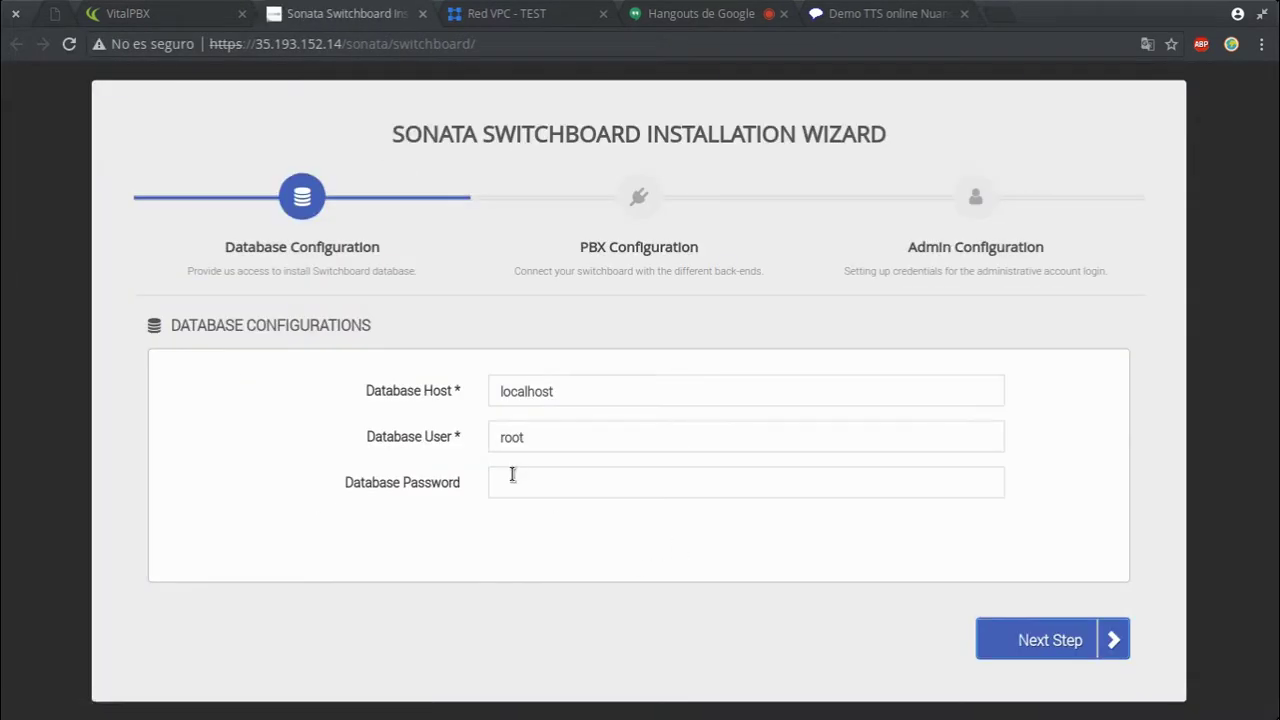
left_click(514, 474)
left_click(1114, 641)
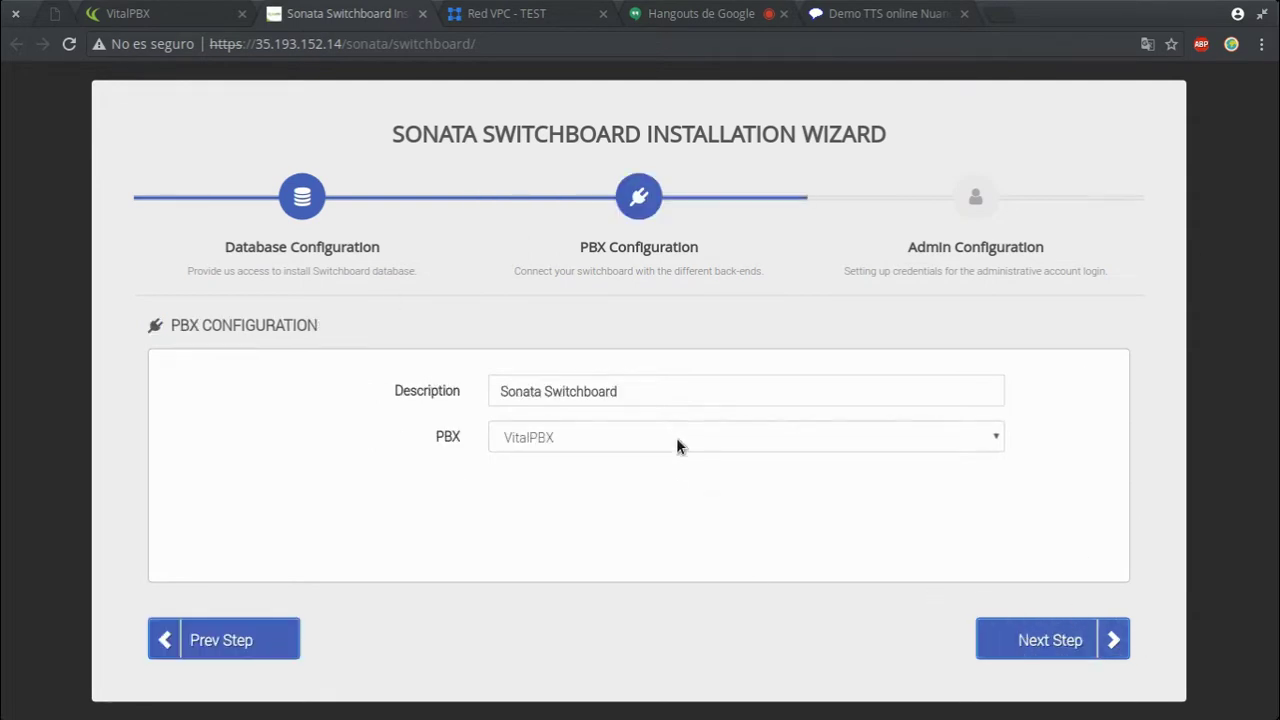
left_click(1079, 652)
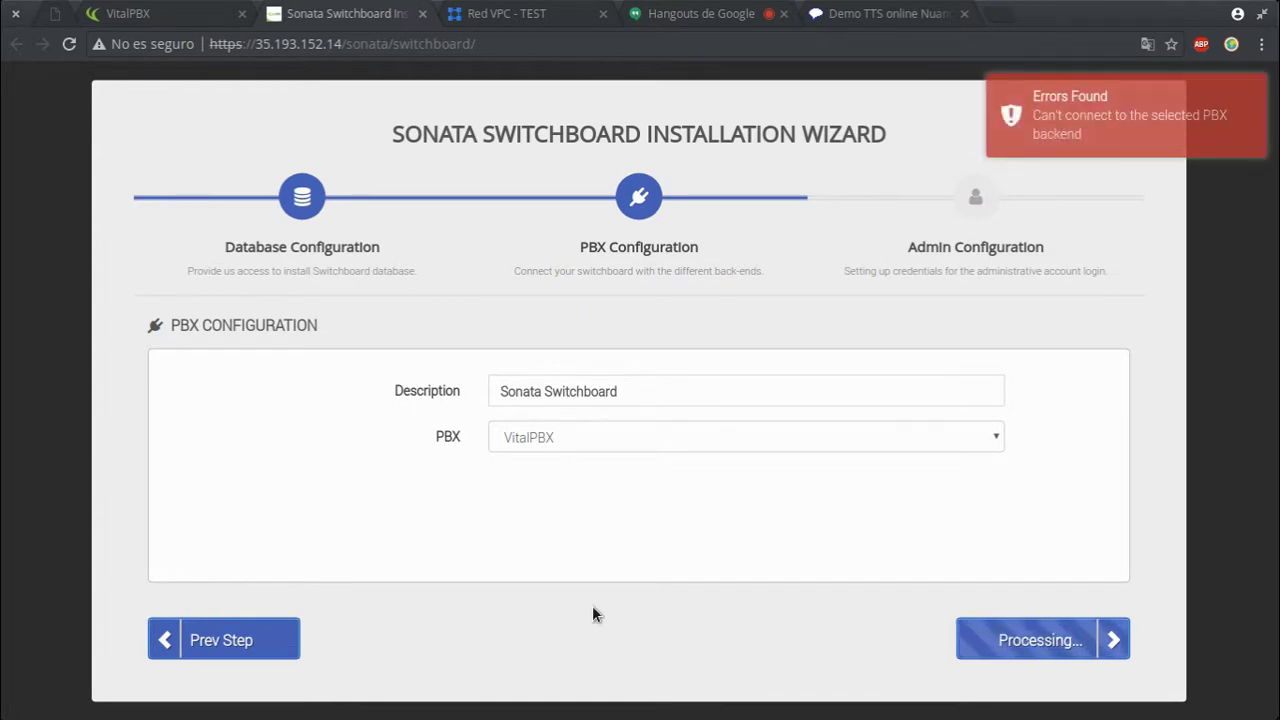
left_click(623, 446)
left_click(590, 462)
left_click(567, 485)
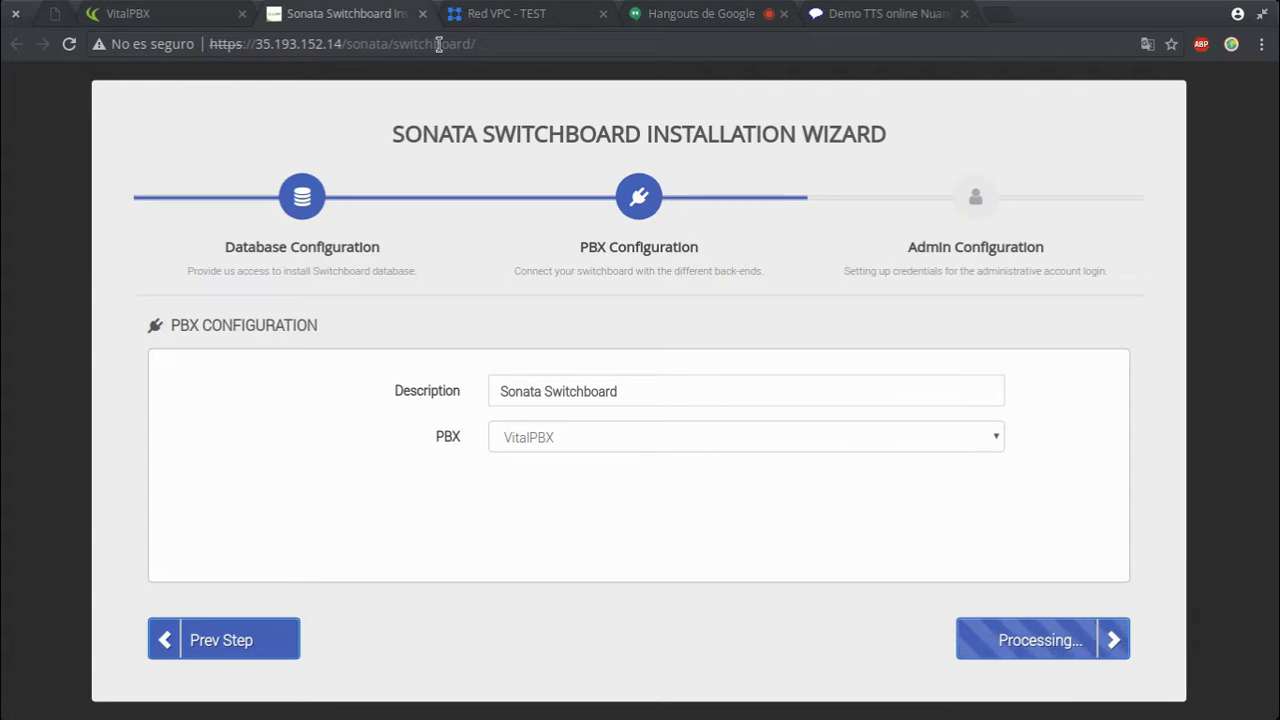
- Close the Switchboard wizard tab and install Sonata Recordings (version 1.0.0-9)
left_click(423, 14)
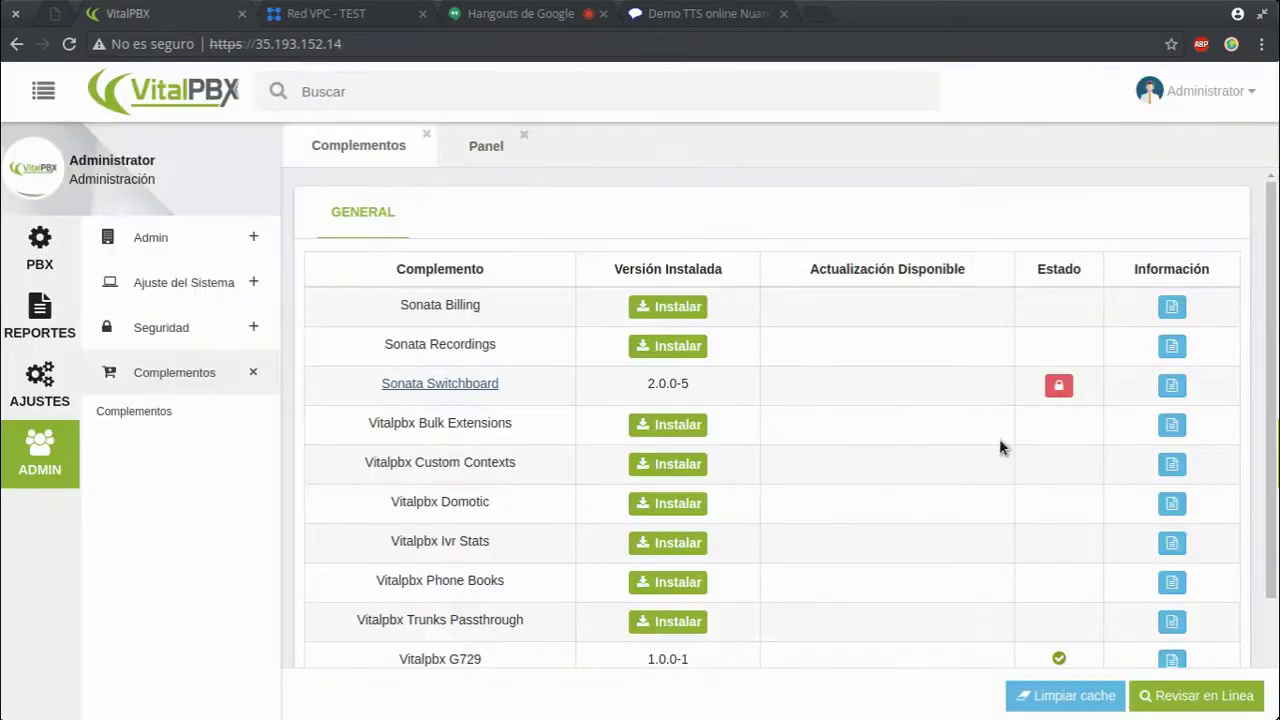
left_click(666, 311)
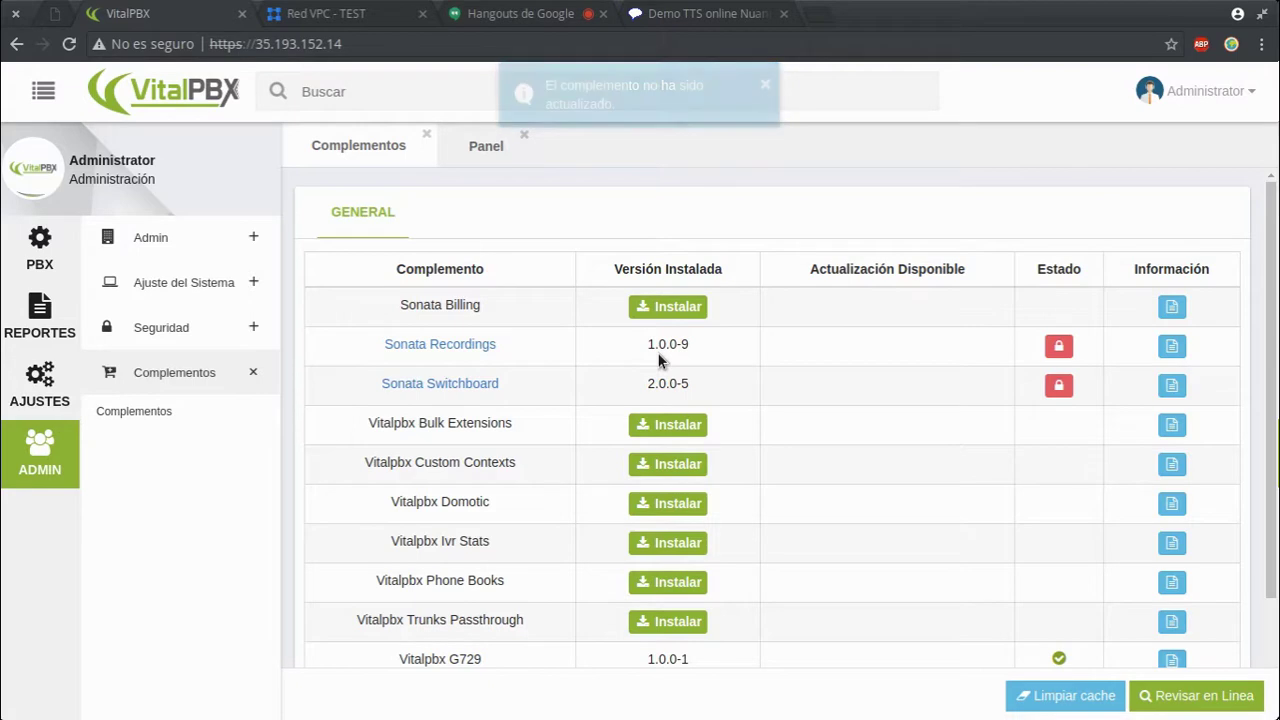
- Open the Sonata Recordings setup, then test and install its database configuration
left_click(484, 350)
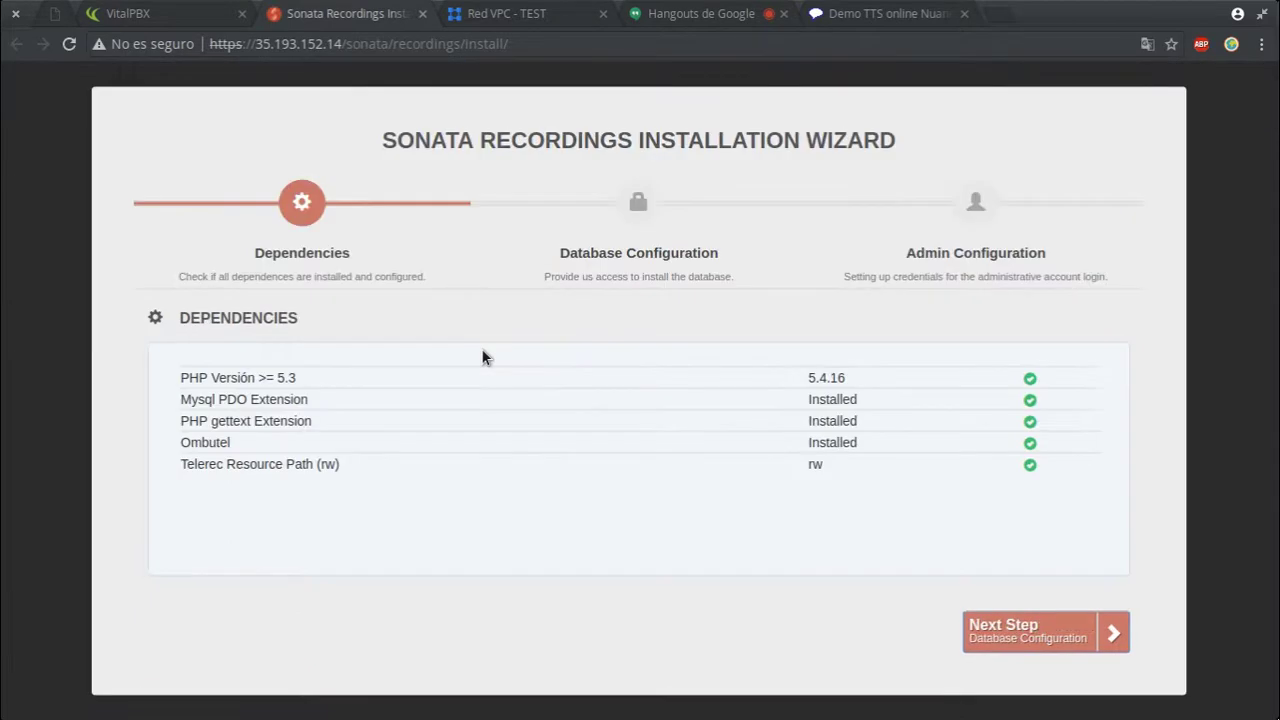
left_click(1033, 628)
left_click(1033, 628)
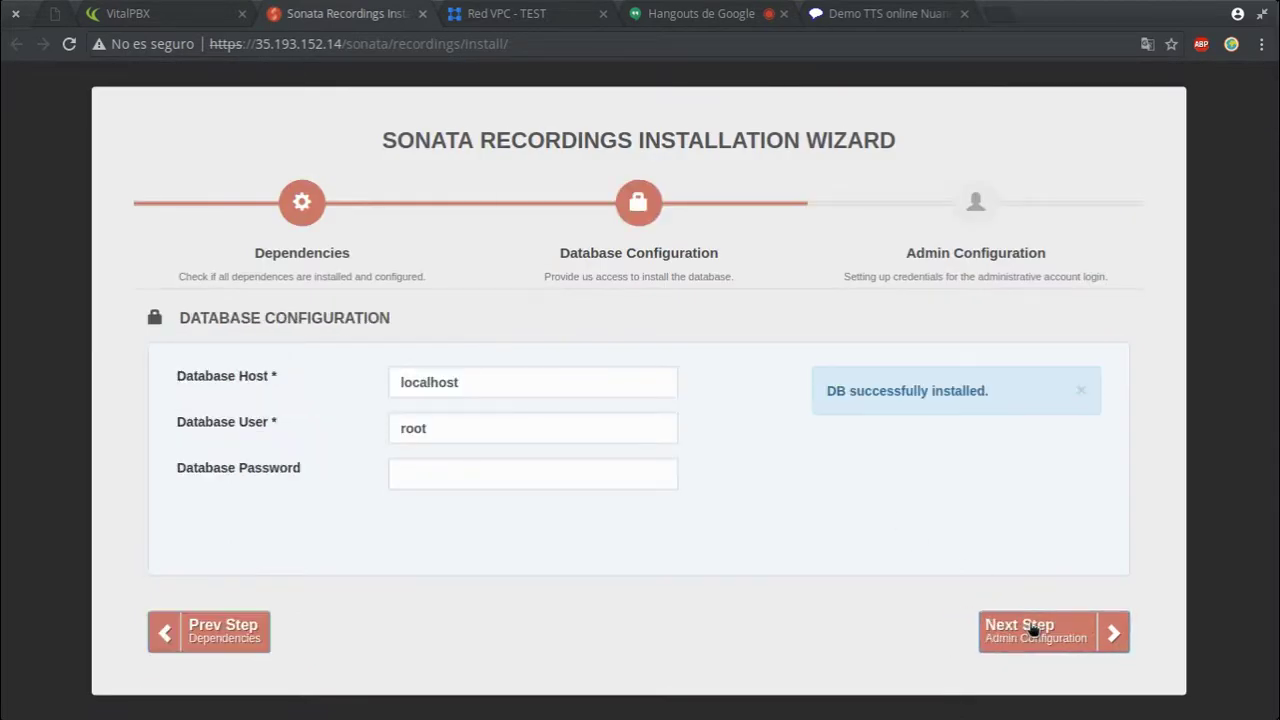
left_click(1052, 634)
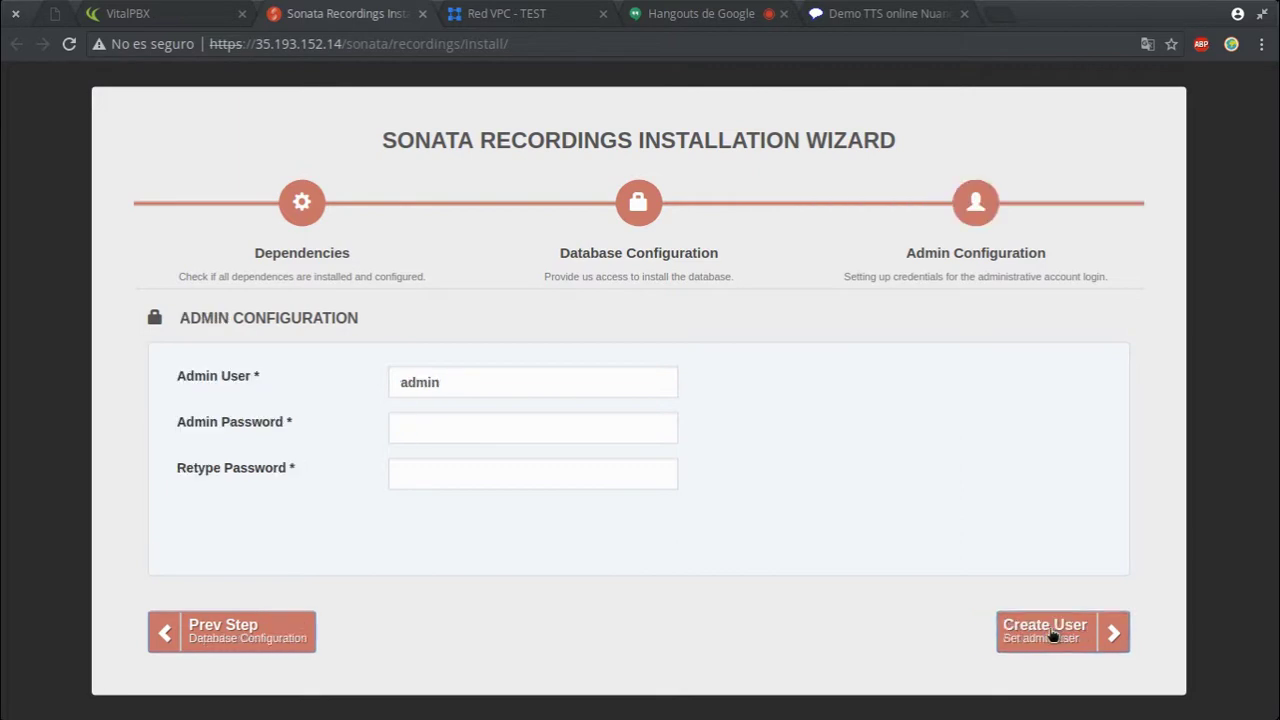
- Enter and confirm the admin password, create the admin user, and finish at the login page
left_click(551, 434)
type("•••••••••")
left_click(514, 467)
type("••••")
key("shift+Tab")
type("••••••••••")
key("Tab")
type("•••••••••••")
key("shift+Tab")
type("•••••••••••")
key("Tab")
type("•••••••••••")
left_click(1062, 633)
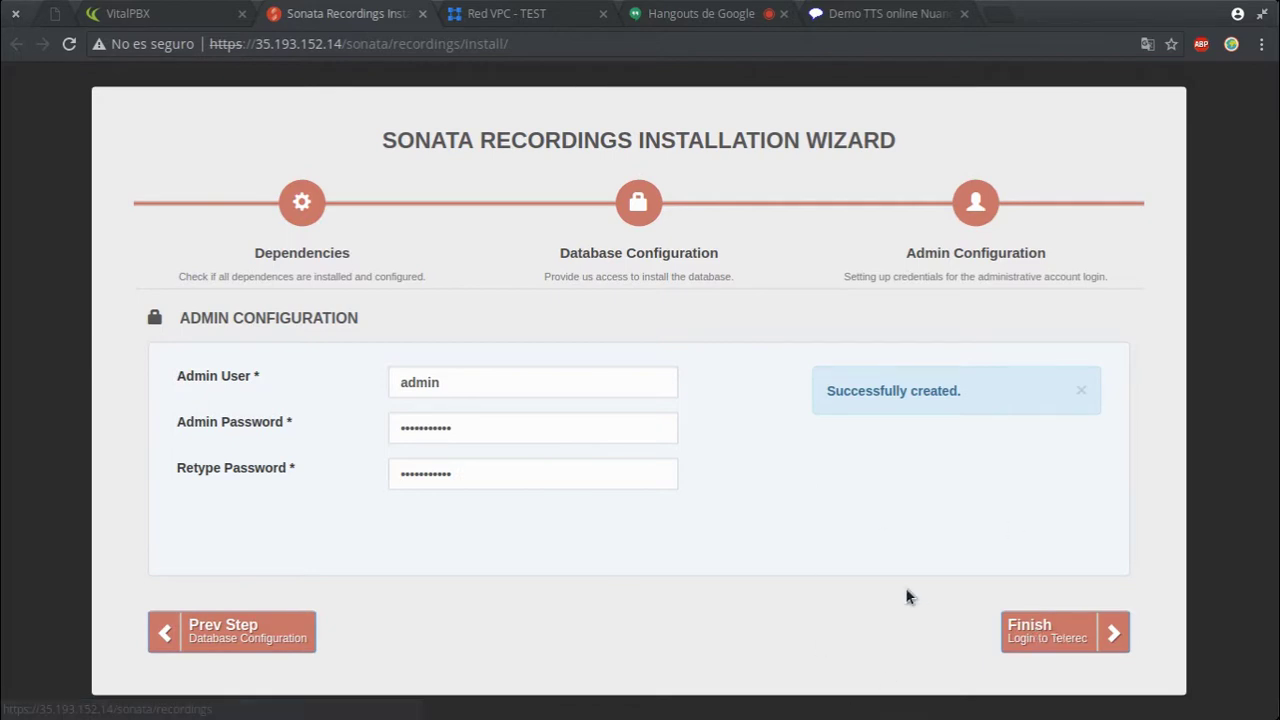
left_click(1101, 635)
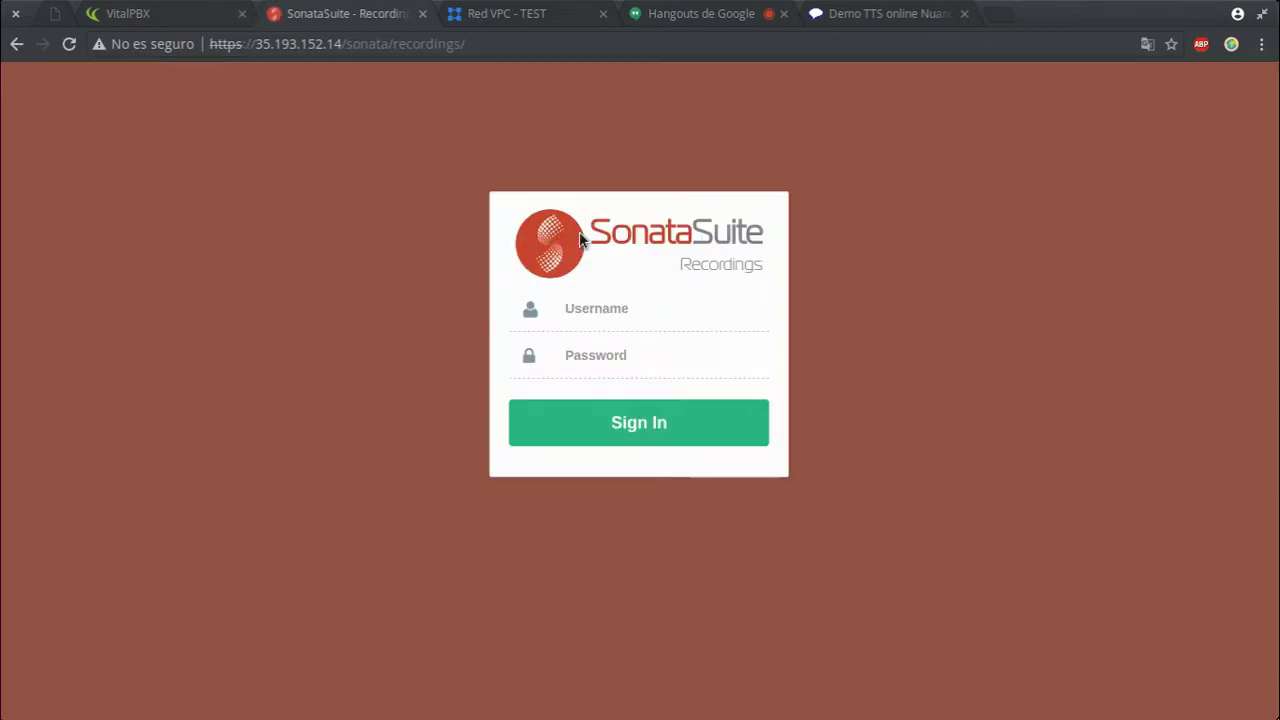
- Sign in to Sonata Recordings as admin with the admin password
left_click(665, 318)
type("admin")
key("Tab")
type("•••••••••••")
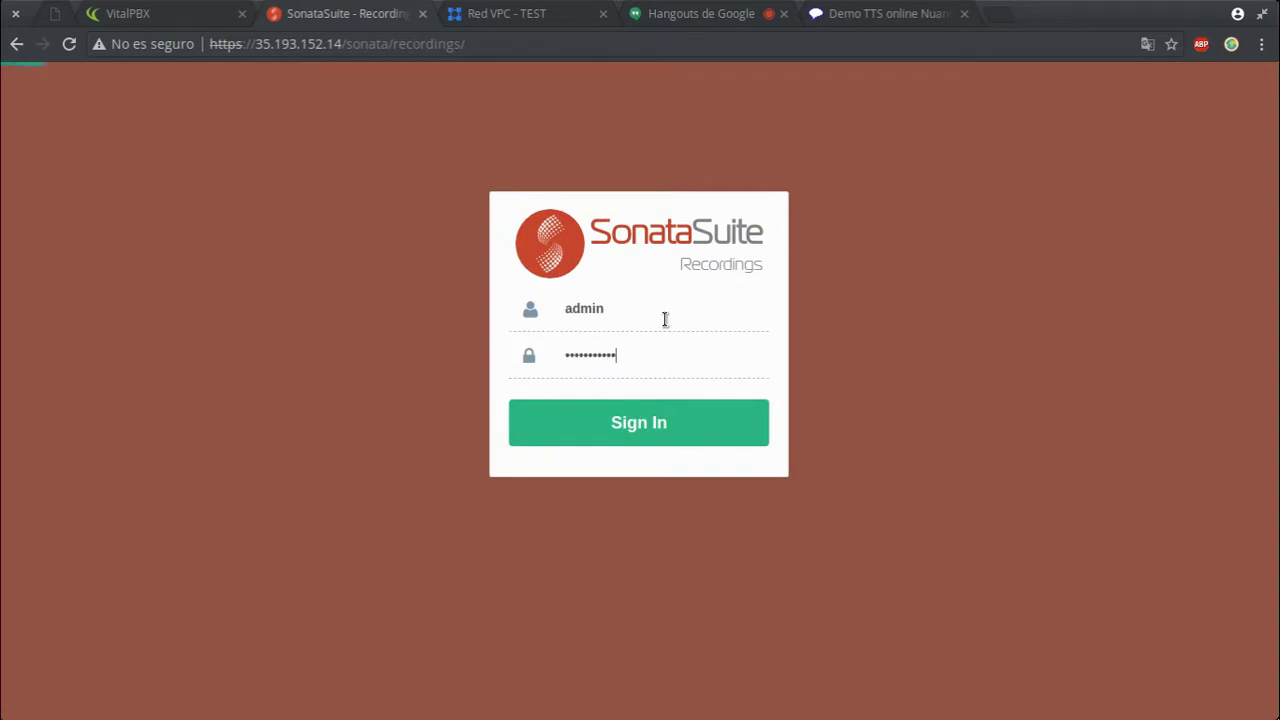
key("Return")
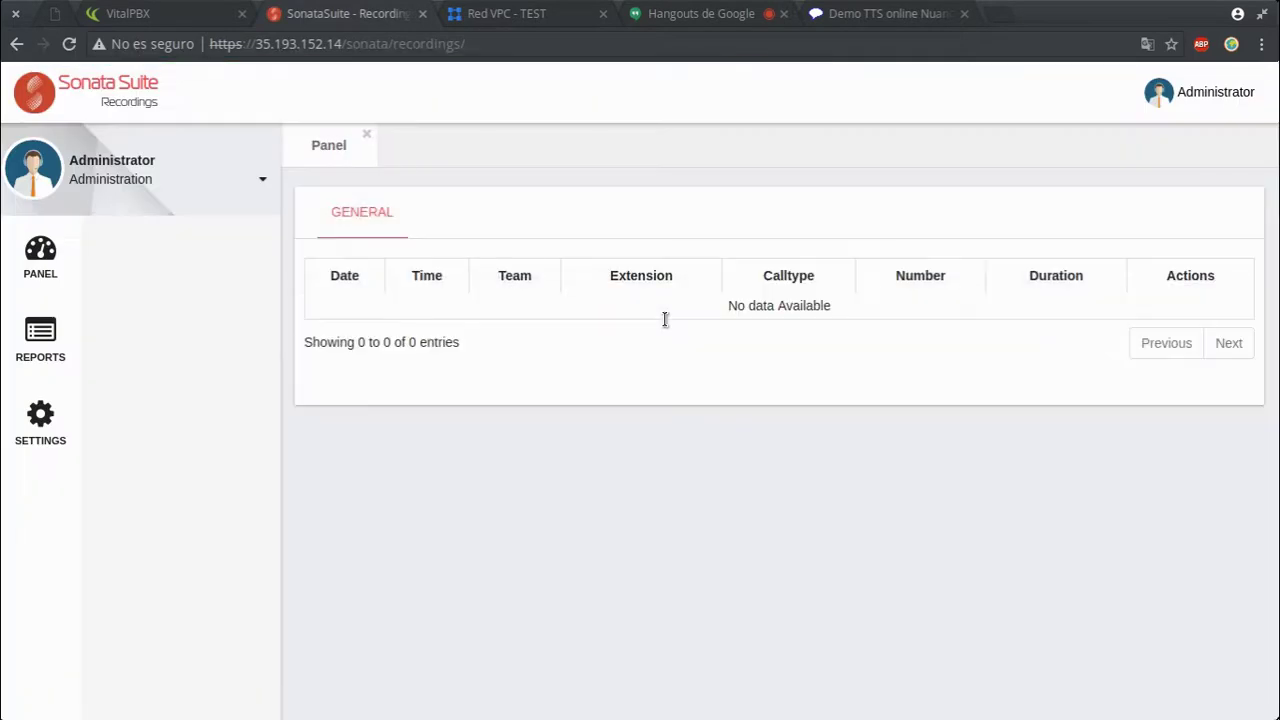
- Browse the Reports pages: requested downloads, call search and saved filters
left_click(52, 334)
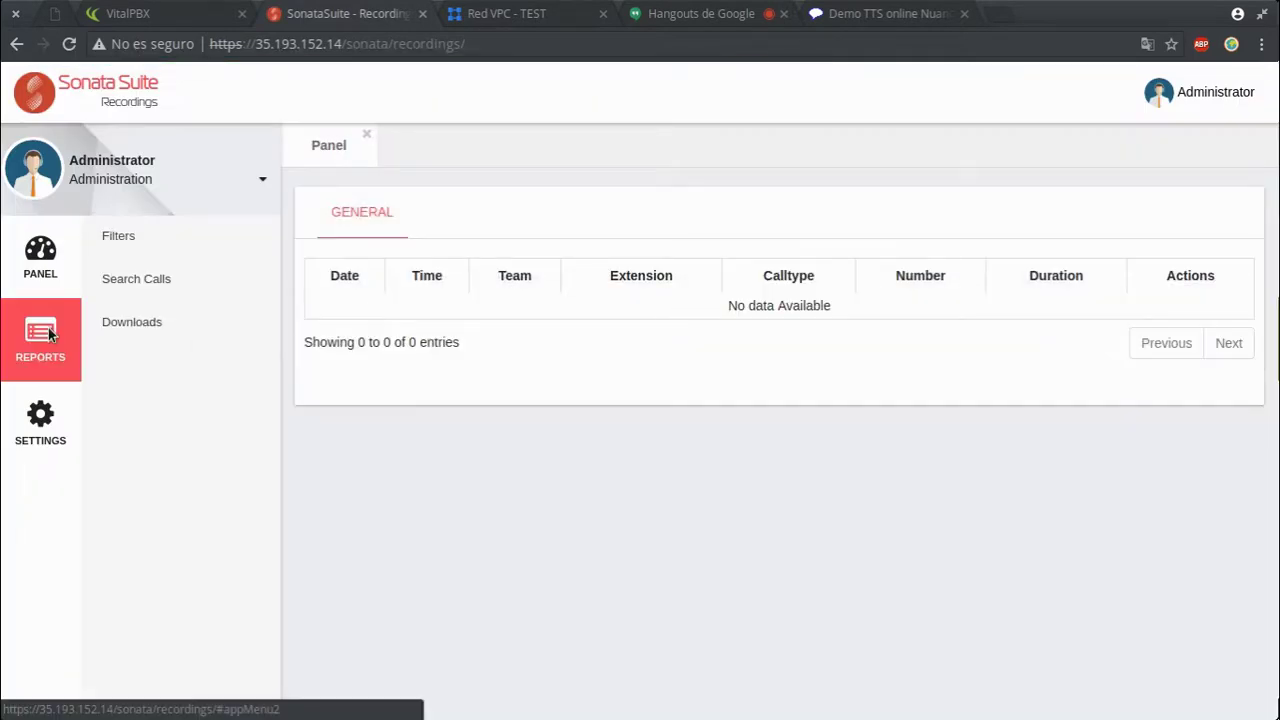
left_click(180, 322)
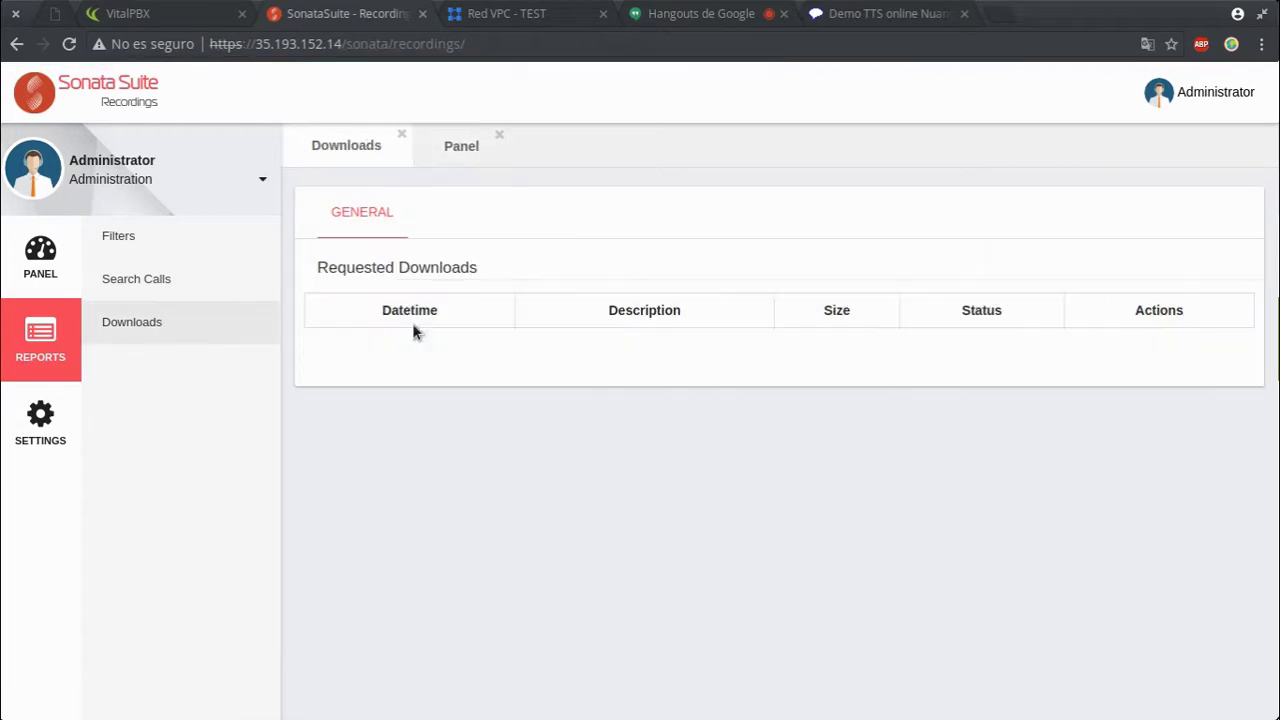
left_click(163, 285)
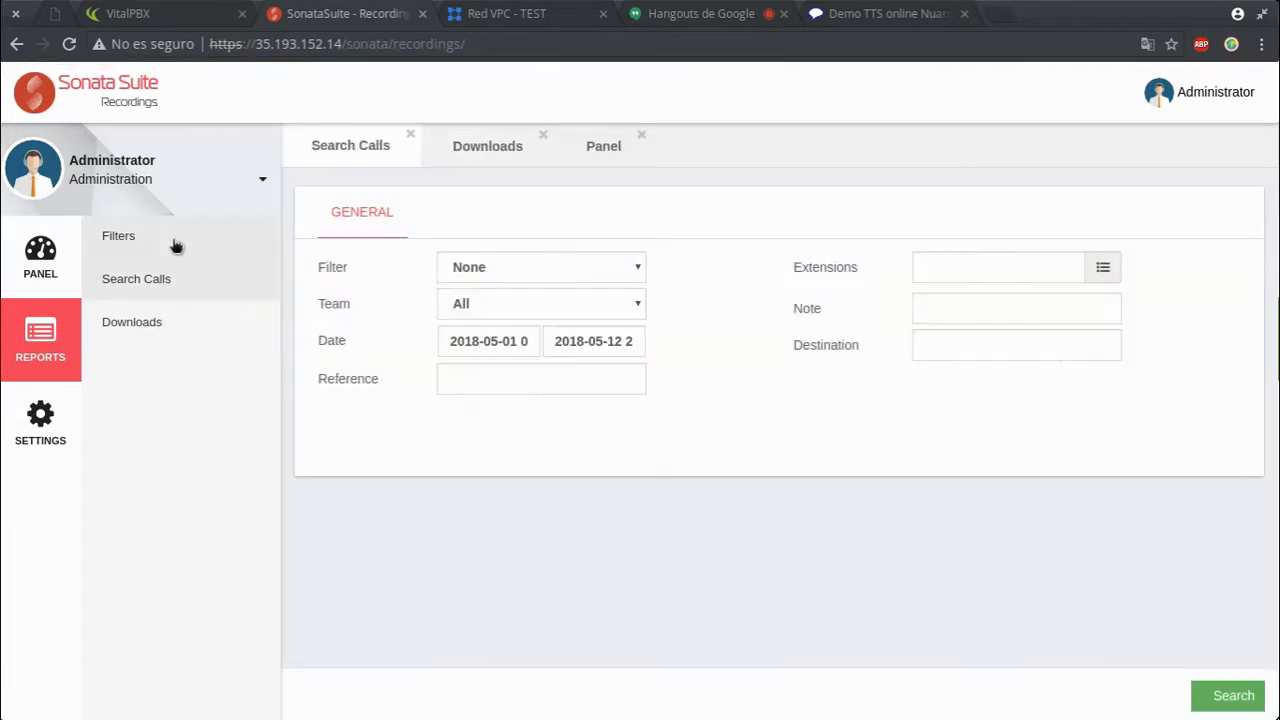
left_click(175, 246)
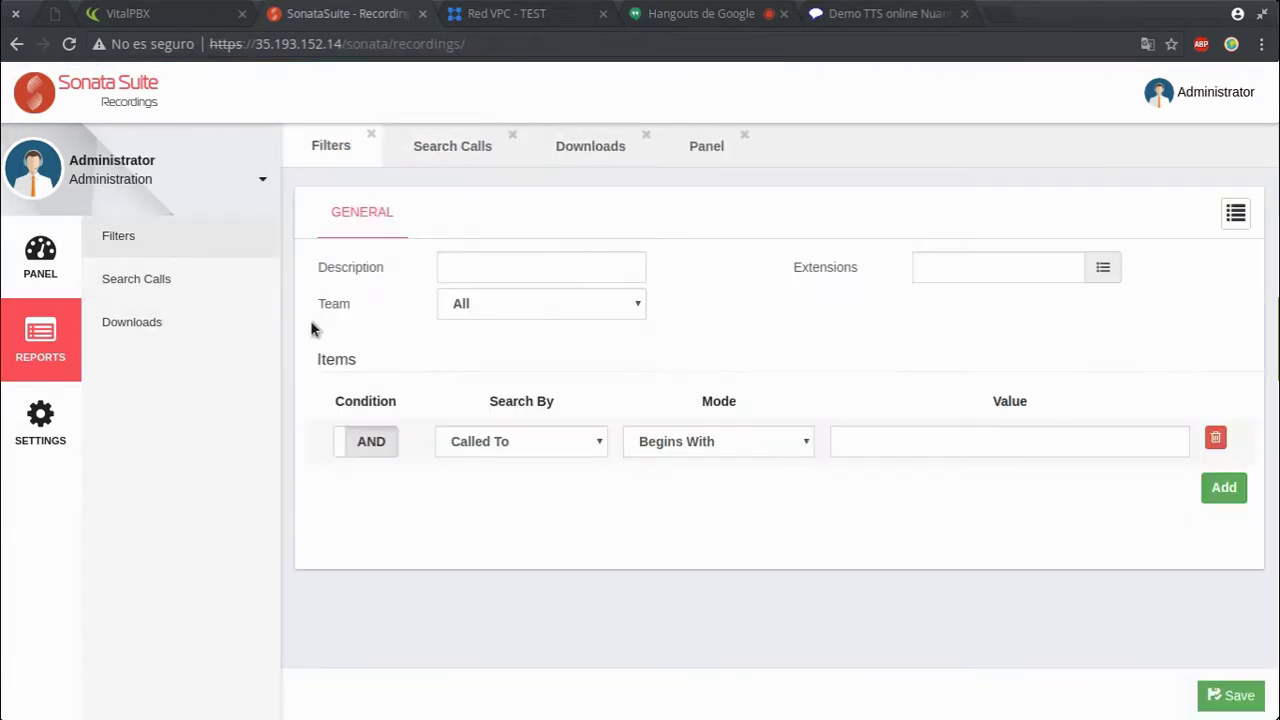
- Browse the flag profiles, teams and synchronization settings, dismiss the error, and close the tab
left_click(40, 424)
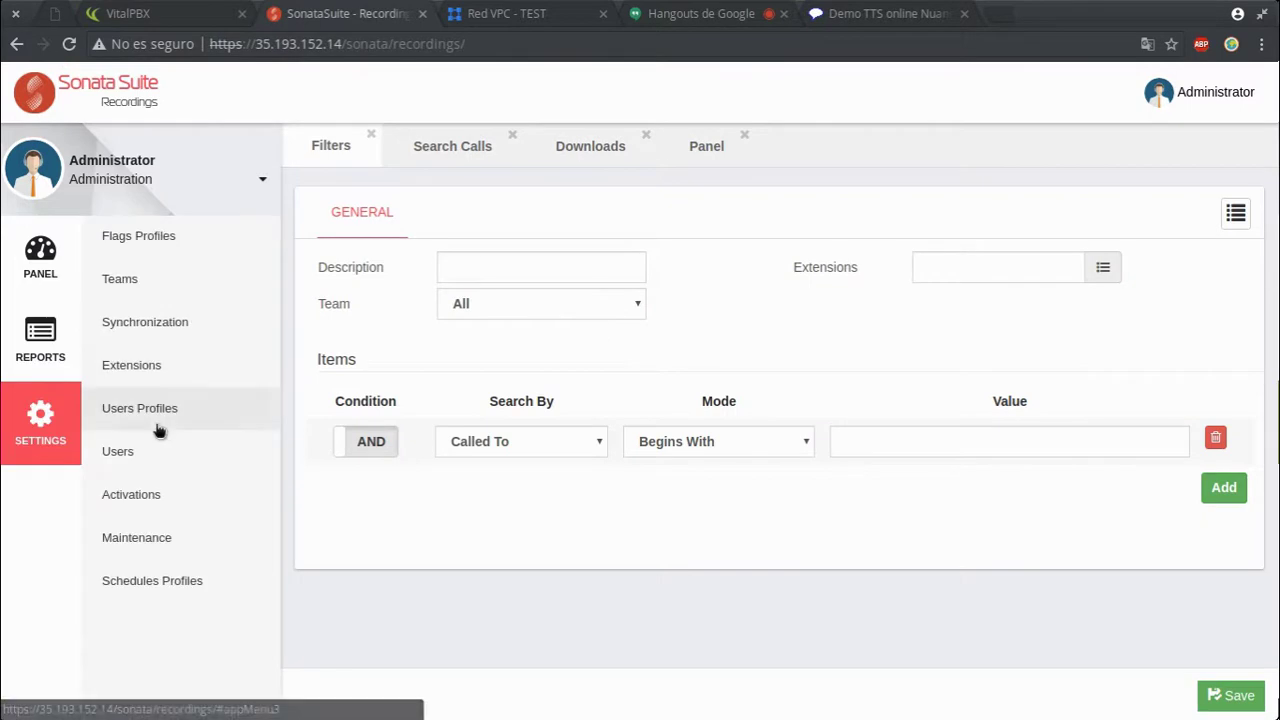
left_click(212, 250)
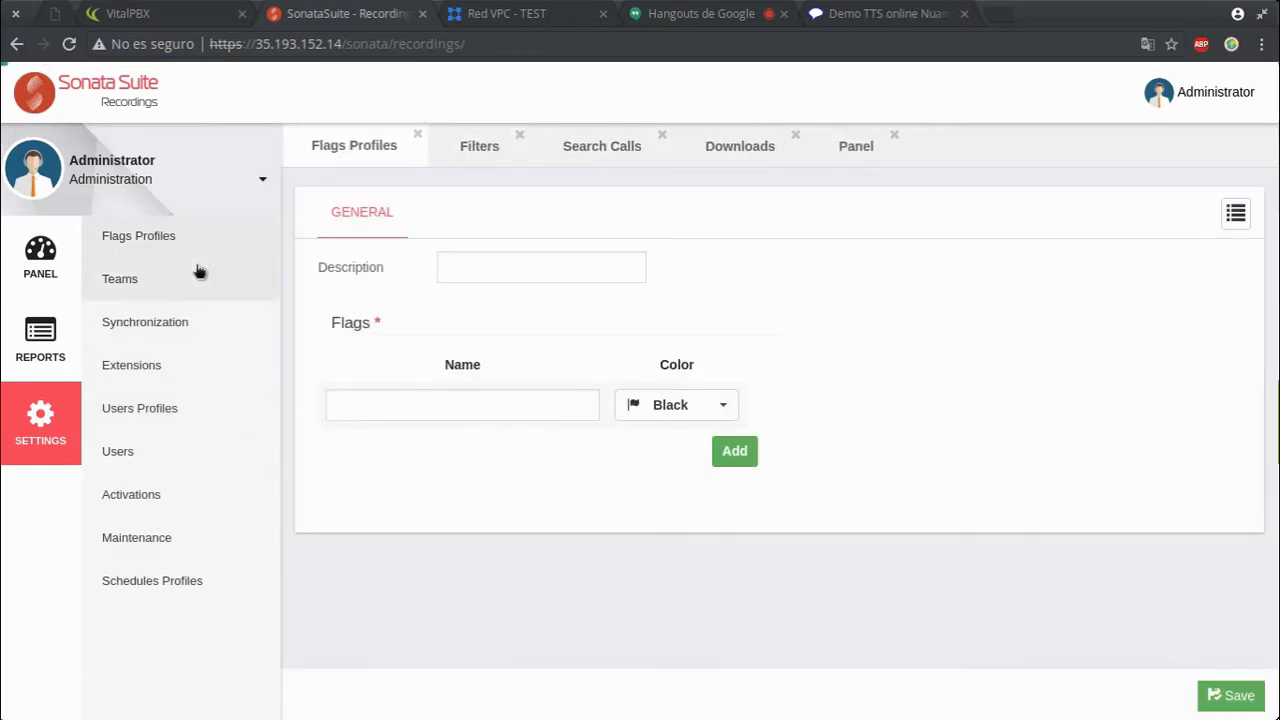
left_click(195, 279)
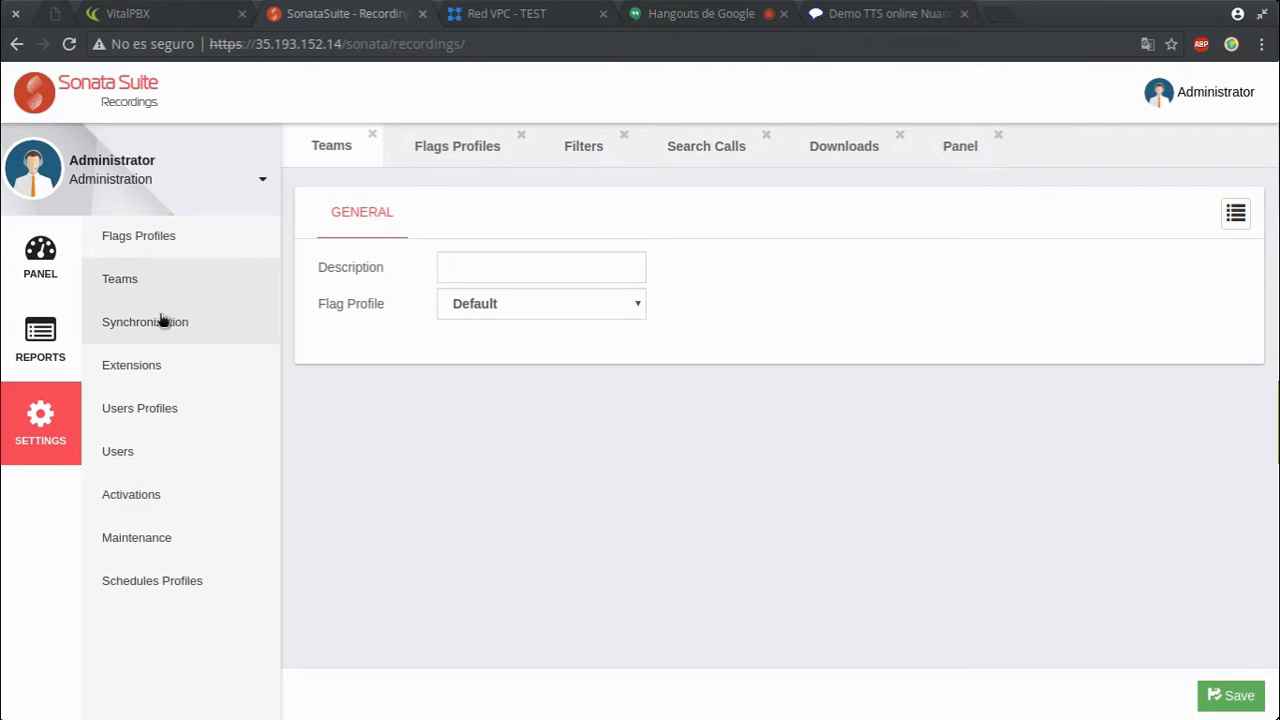
left_click(163, 321)
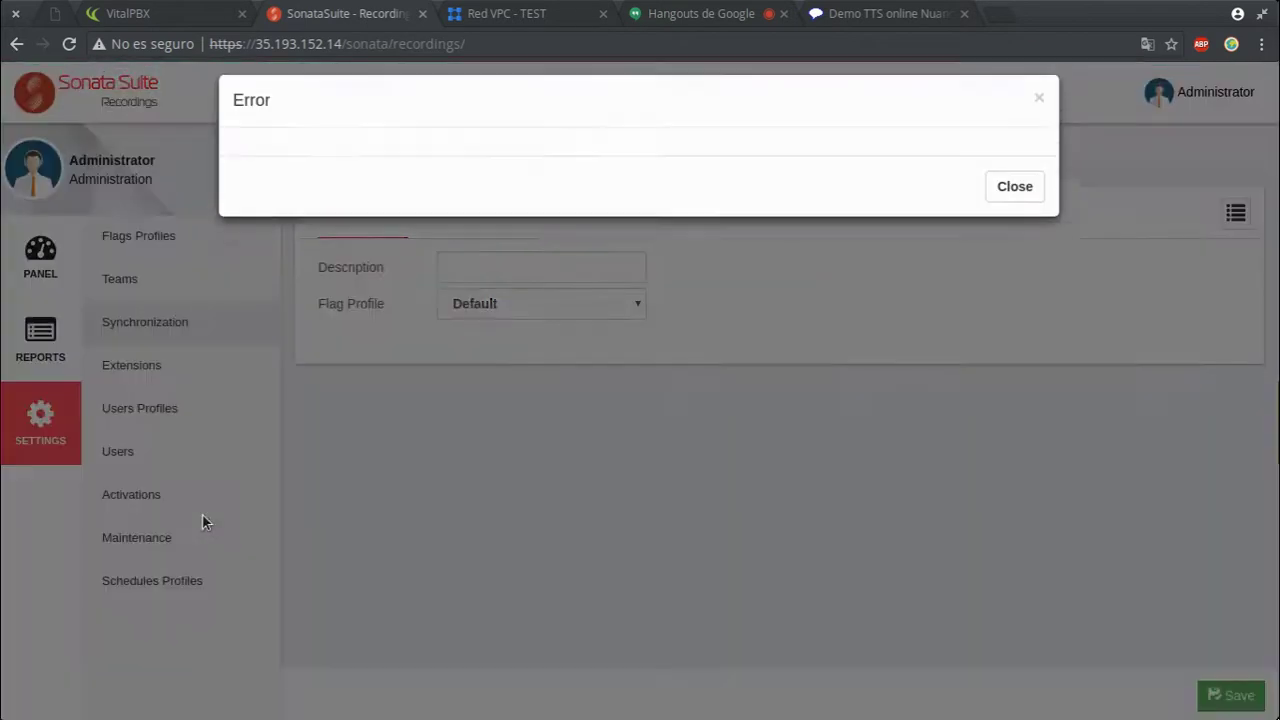
left_click(1020, 200)
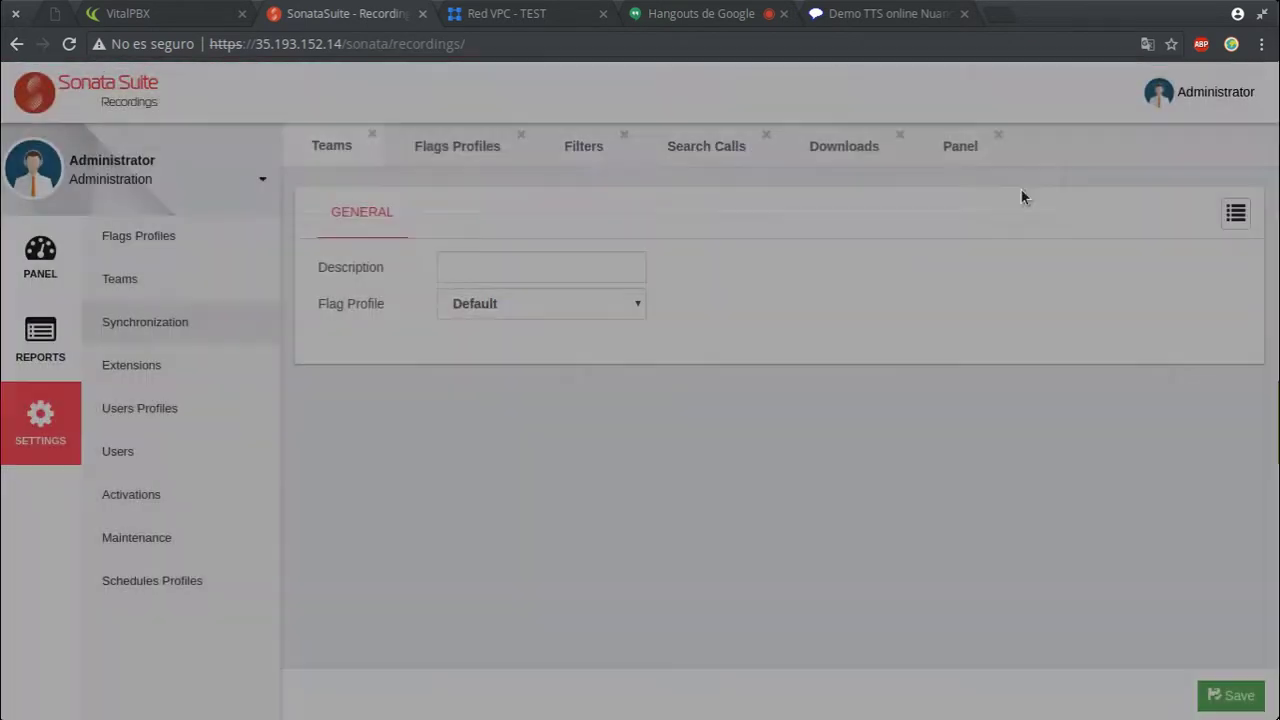
left_click(424, 15)
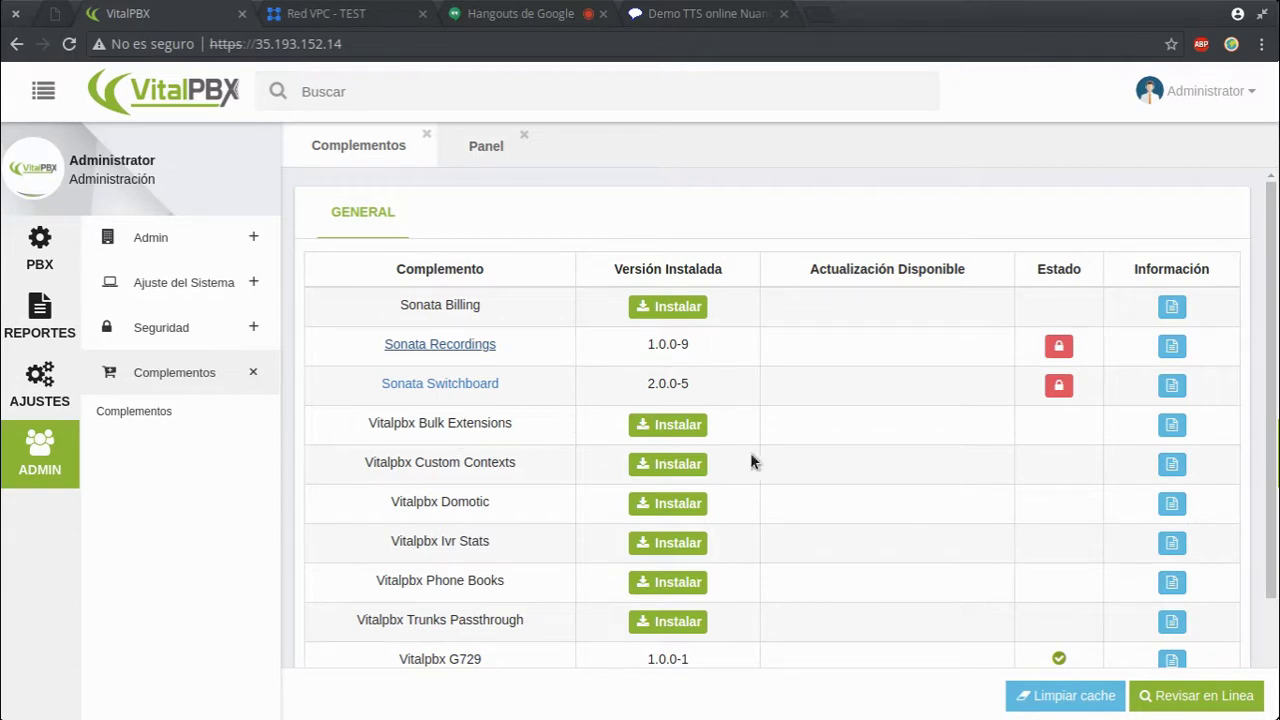
- Install the Vitalpbx Custom Contexts add-on (version 1.0.0-1) and show the PBX sidebar sections
left_click_drag(362, 462, 527, 468)
left_click(652, 464)
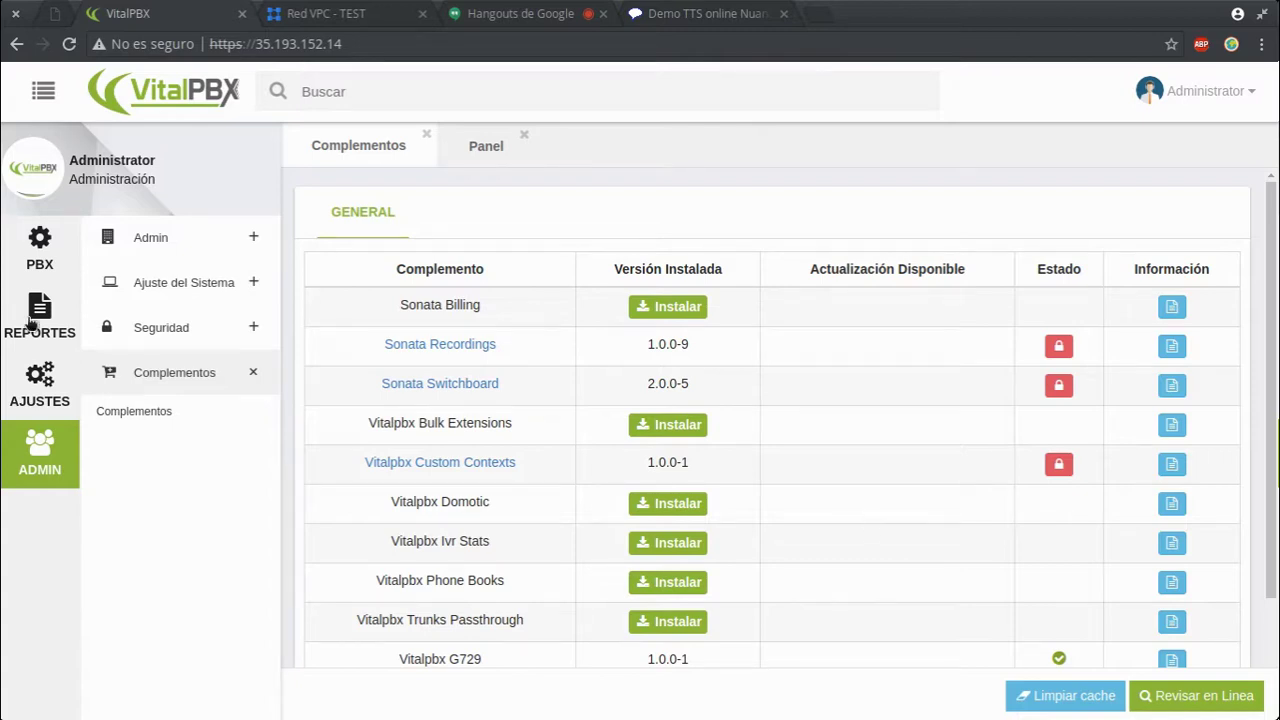
left_click(40, 250)
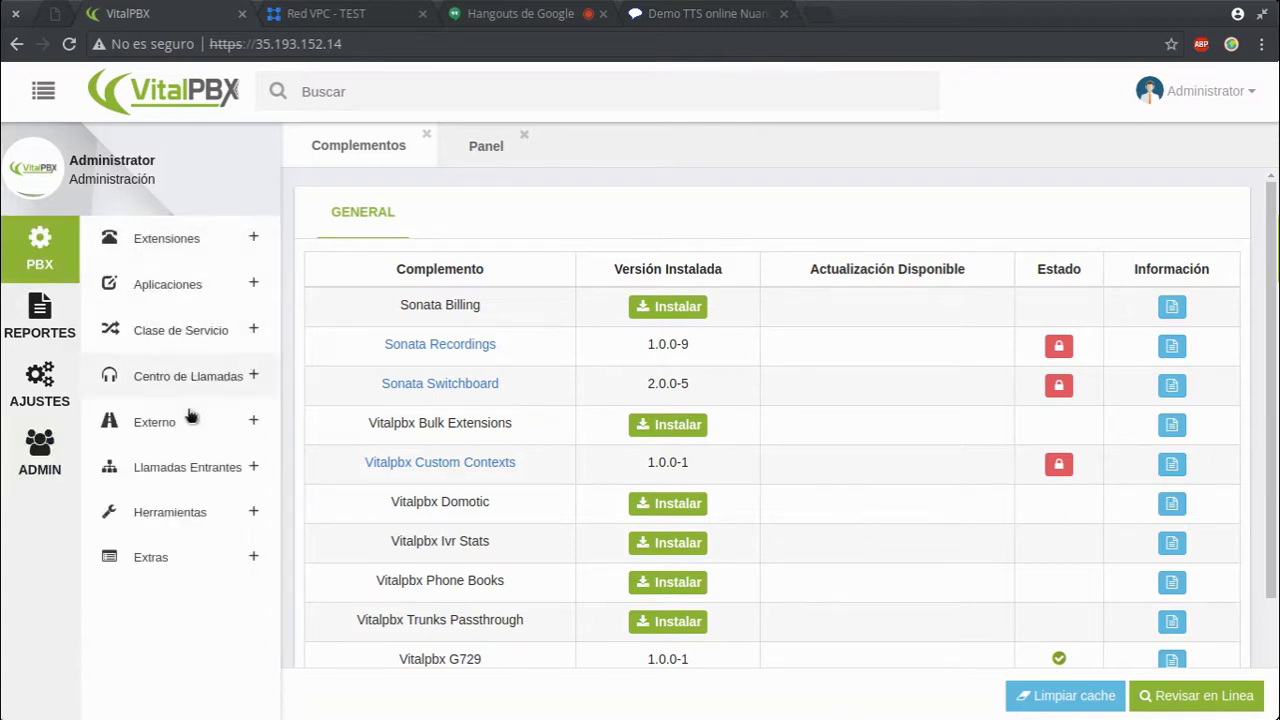
- Open the Contextos Personalizados page from PBX > Externo, then return to Admin > Complementos
left_click(178, 421)
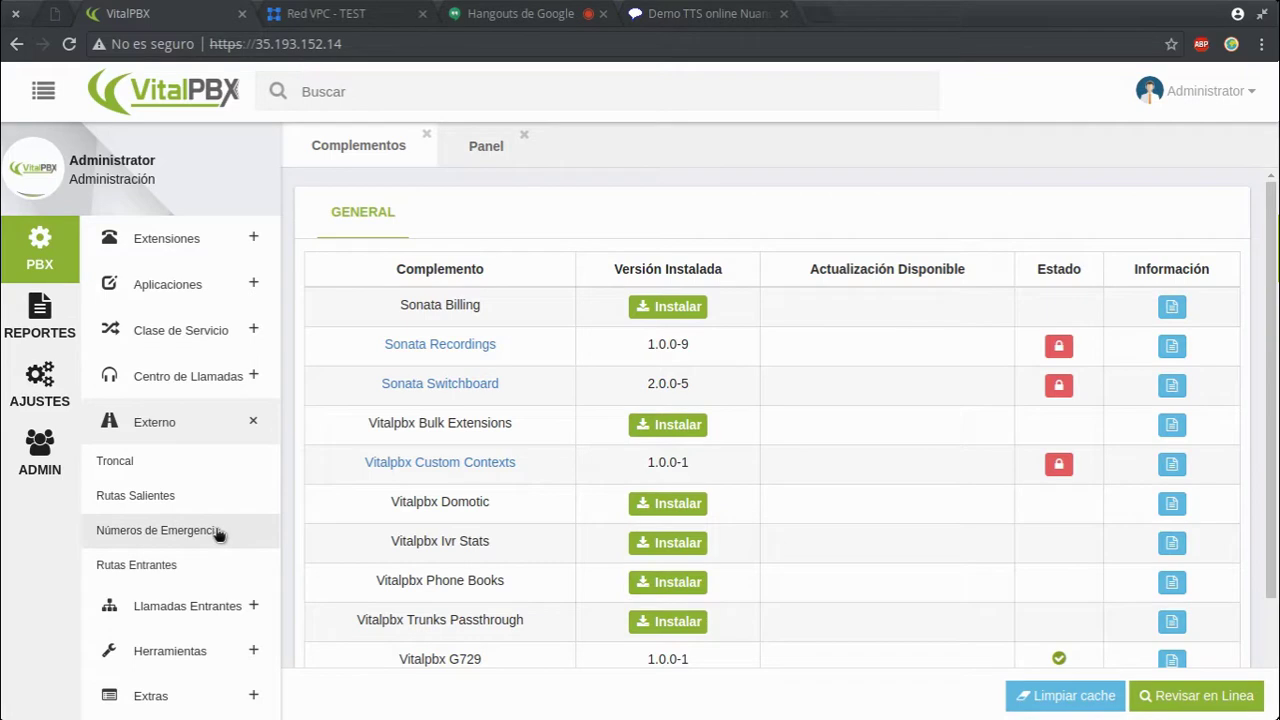
left_click(424, 466)
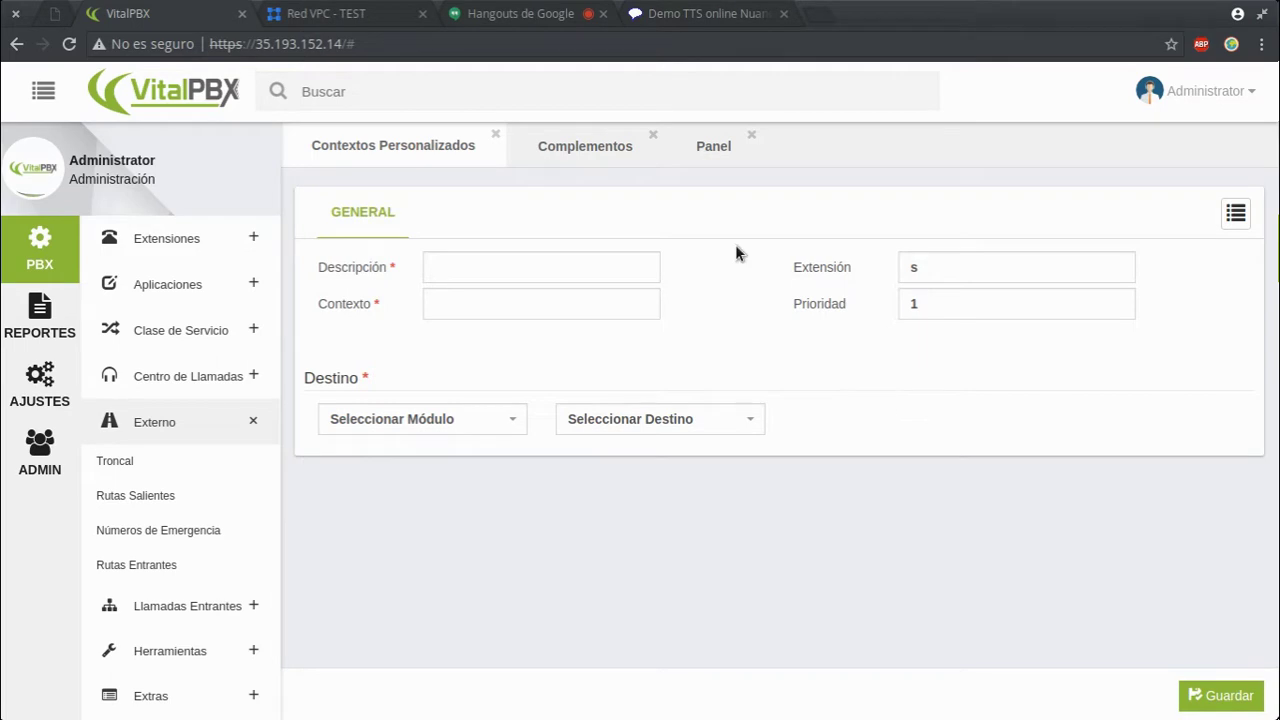
left_click(44, 440)
left_click(177, 420)
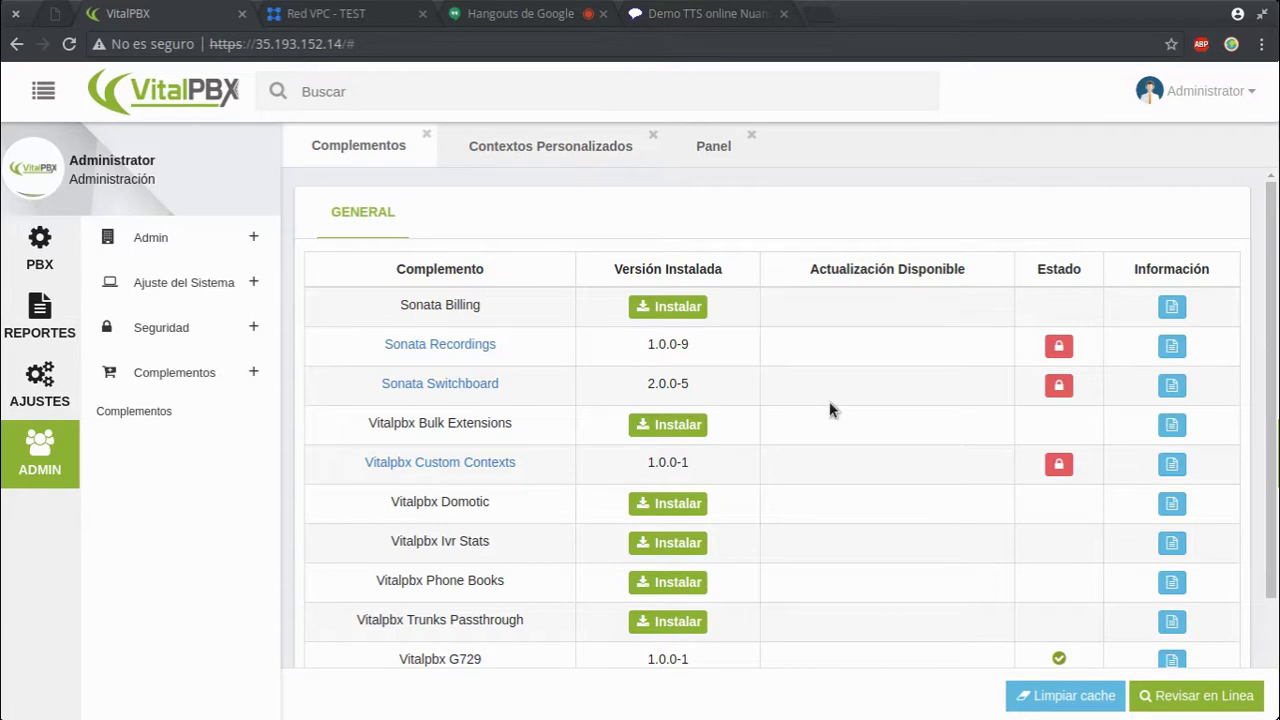
- Read and close the descriptions of the Sonata Billing and Vitalpbx Bulk Extensions add-ons
left_click(1173, 307)
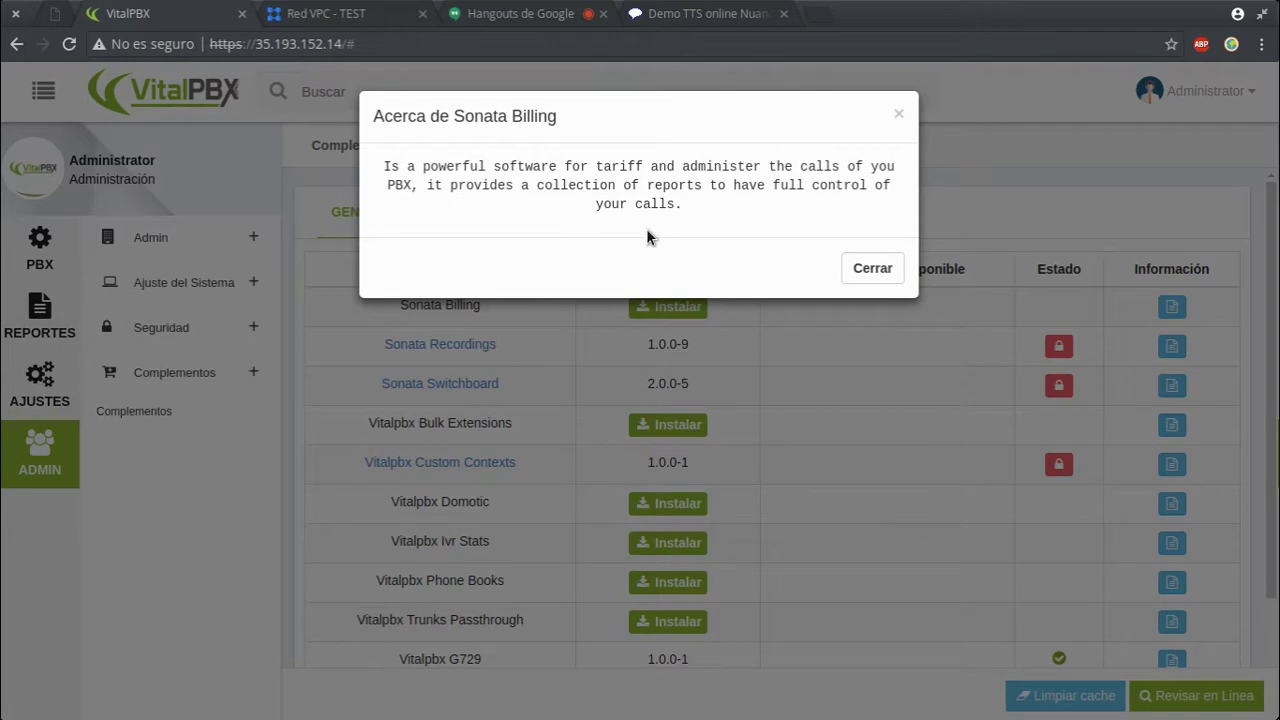
left_click(866, 268)
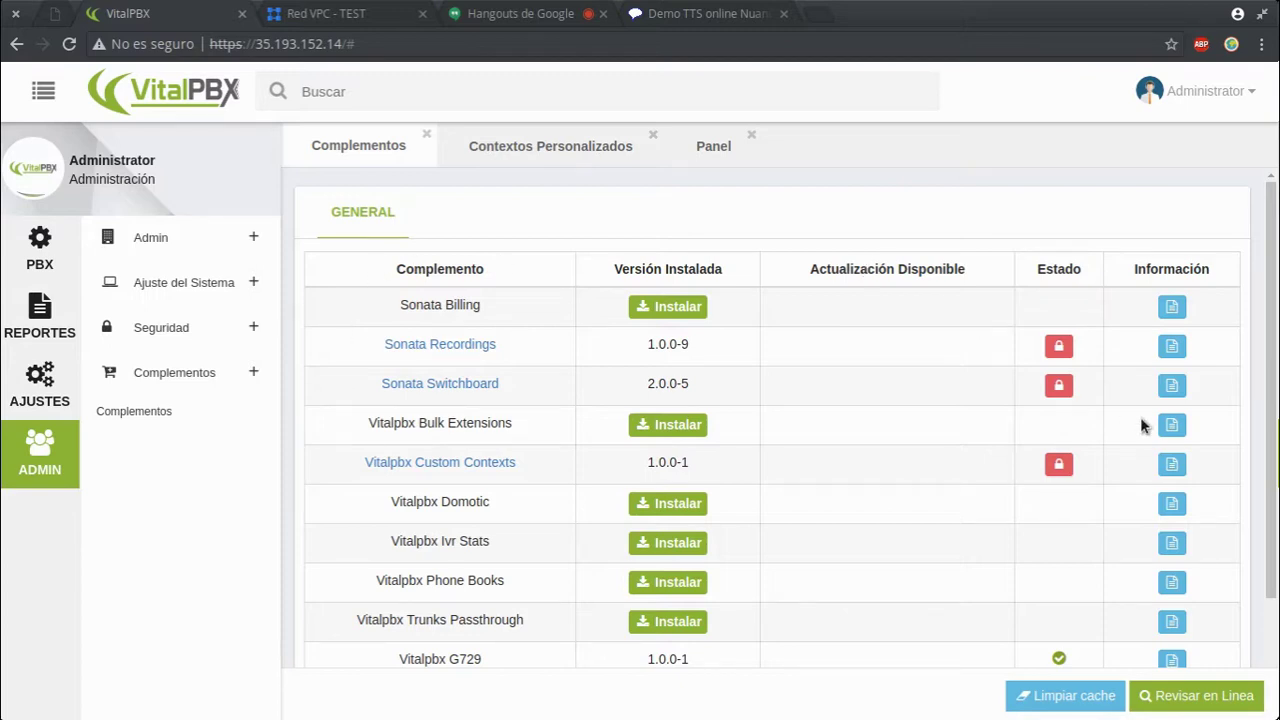
left_click(1171, 427)
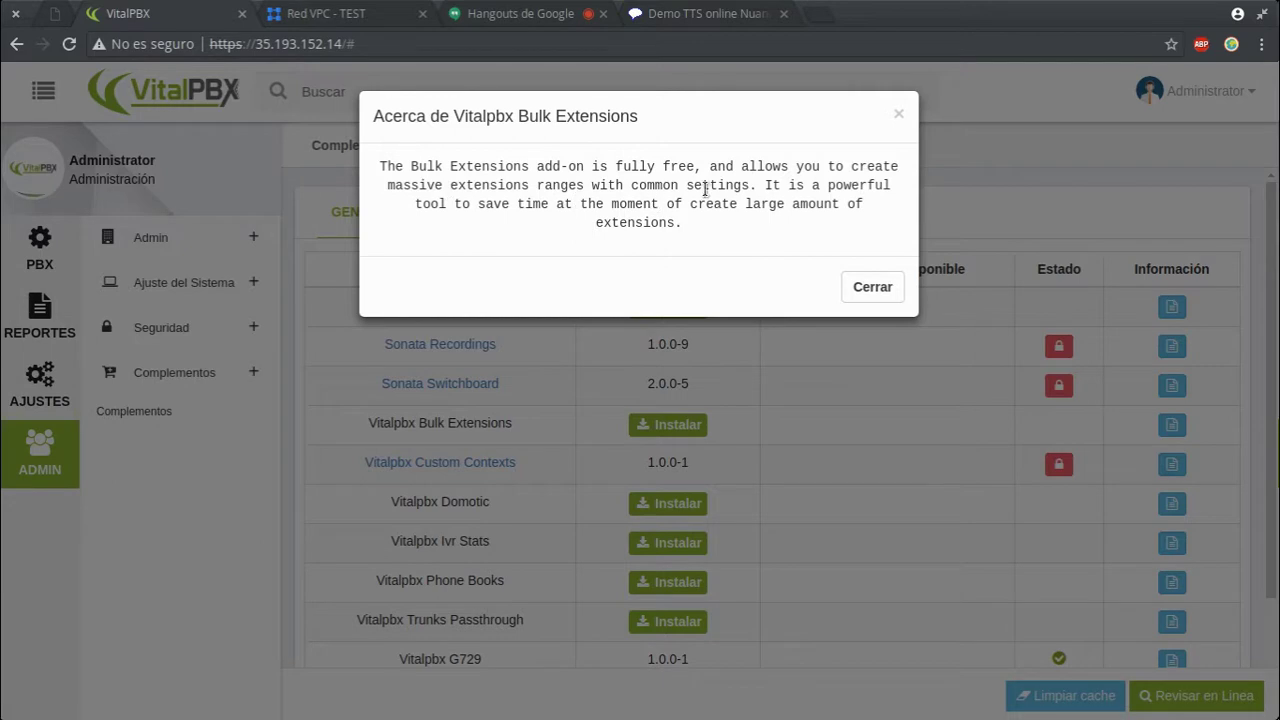
left_click_drag(750, 187, 482, 186)
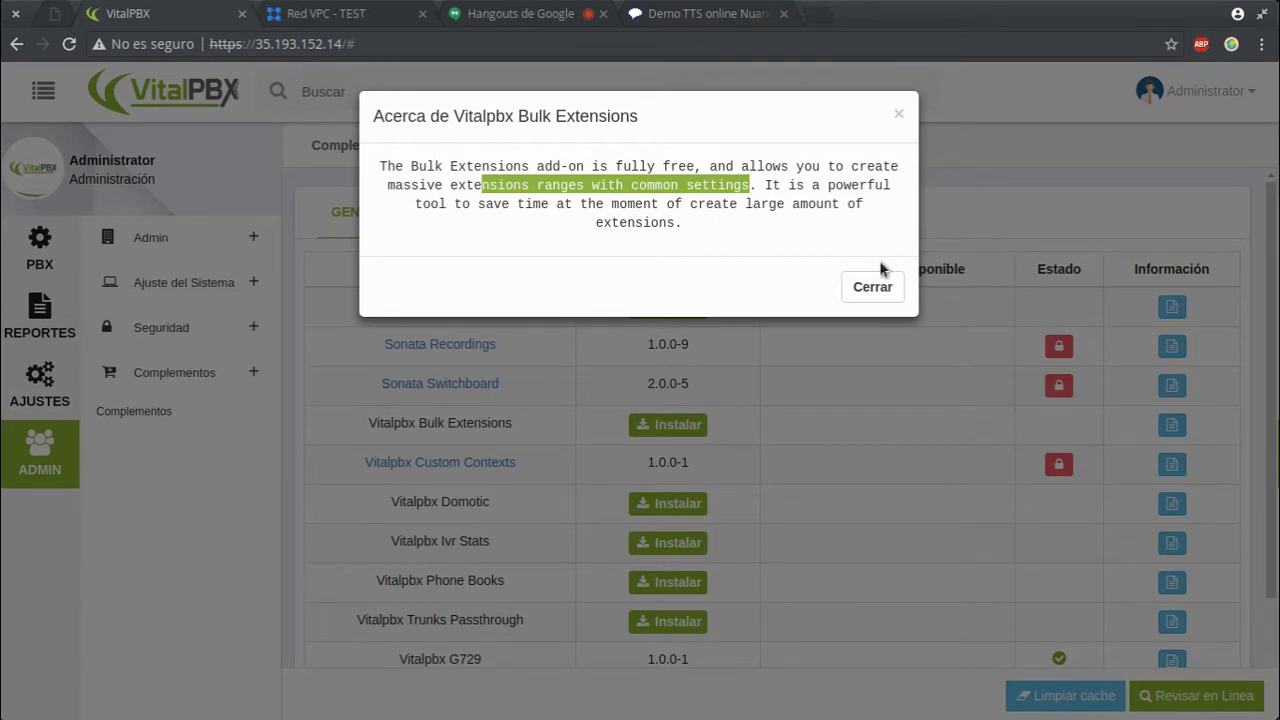
left_click(870, 291)
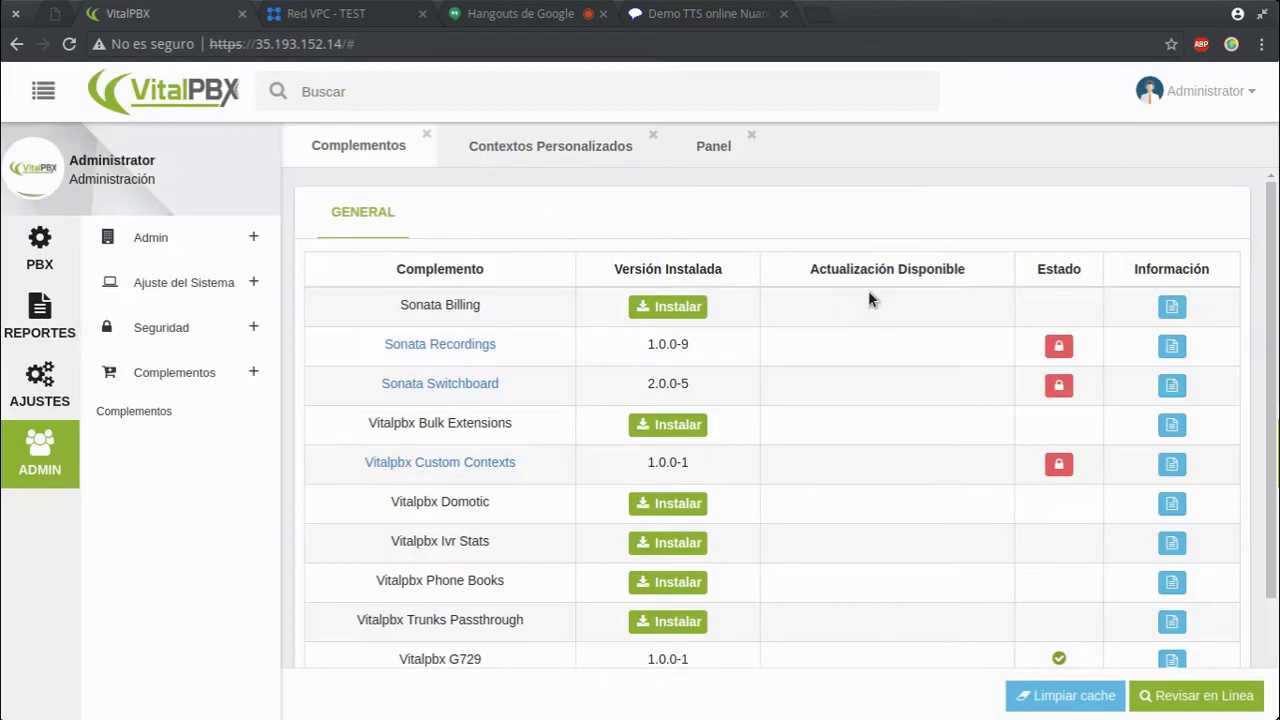
- Go to PBX > Extensiones > Importar Extensiones
left_click(57, 255)
left_click(236, 252)
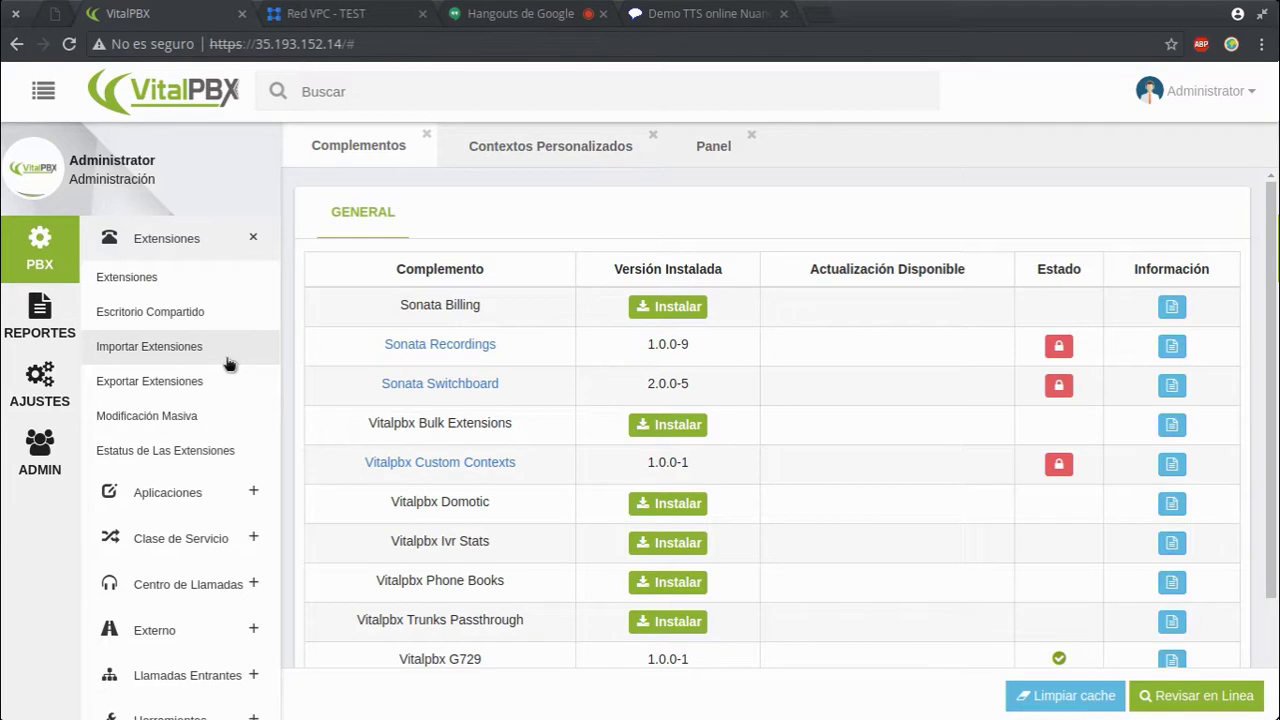
left_click(178, 344)
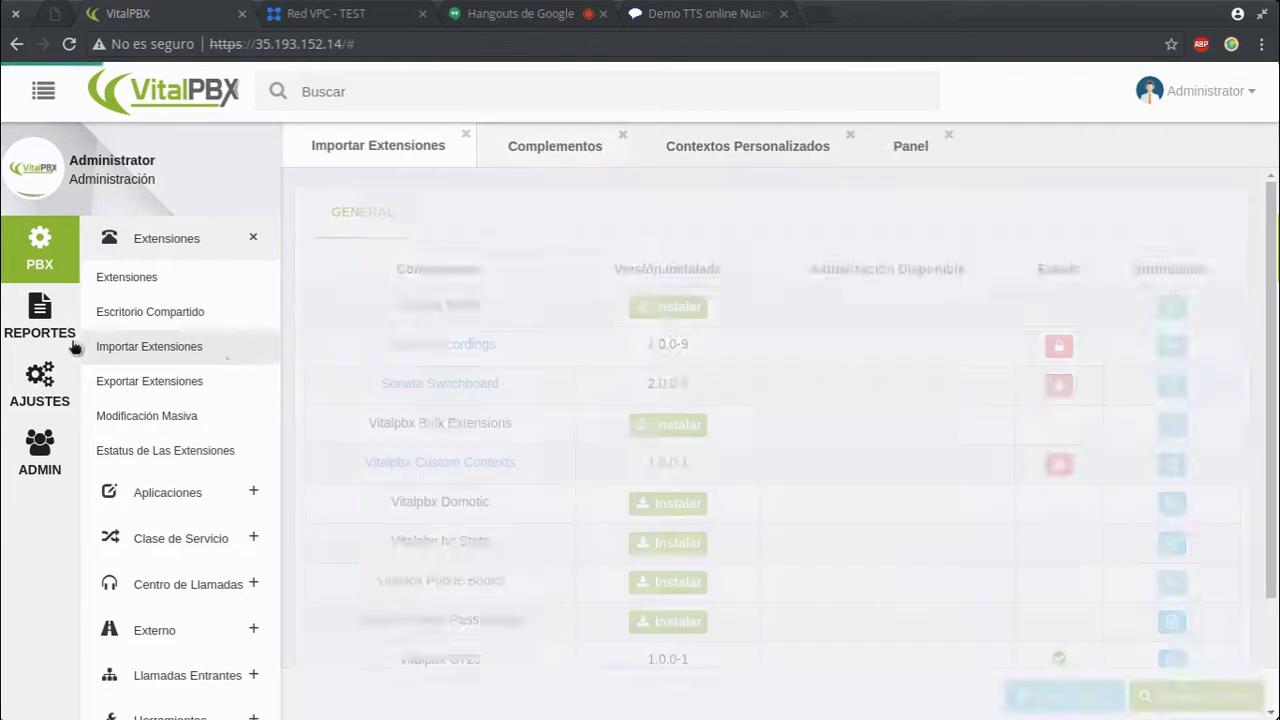
- Download the import template and open it in Calc from row 2 with space as separator
left_click(1118, 694)
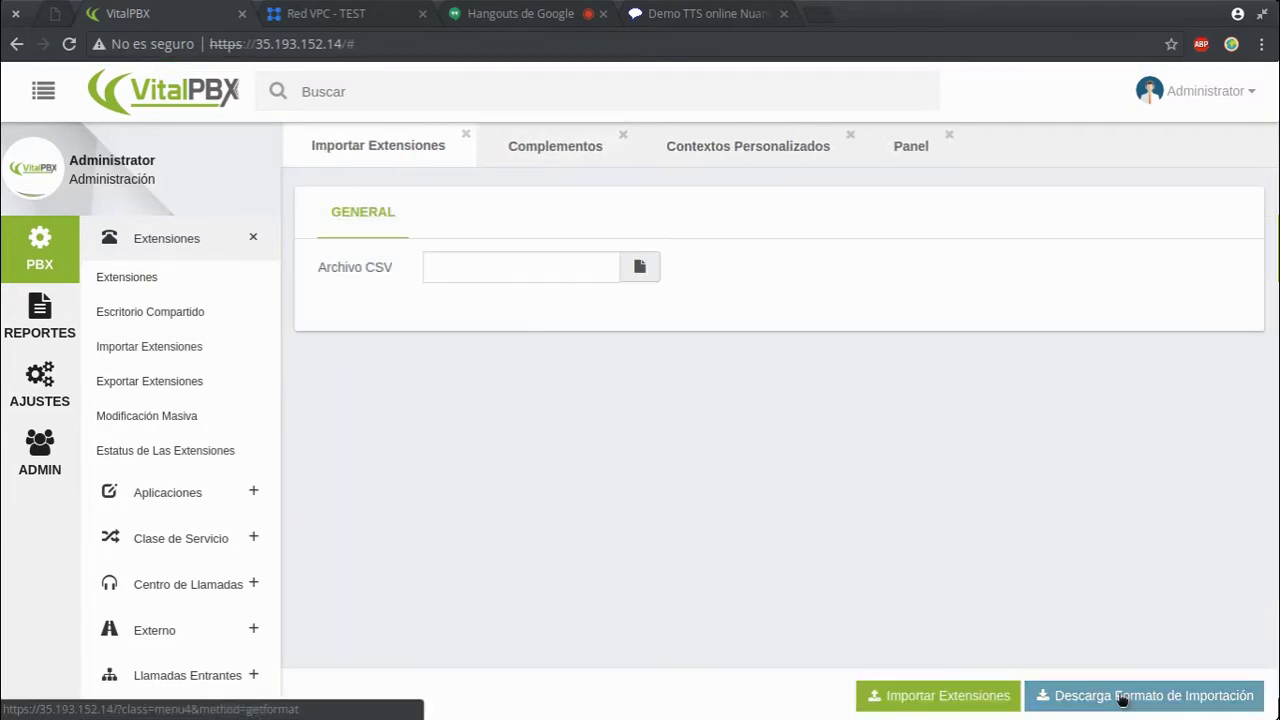
left_click(136, 690)
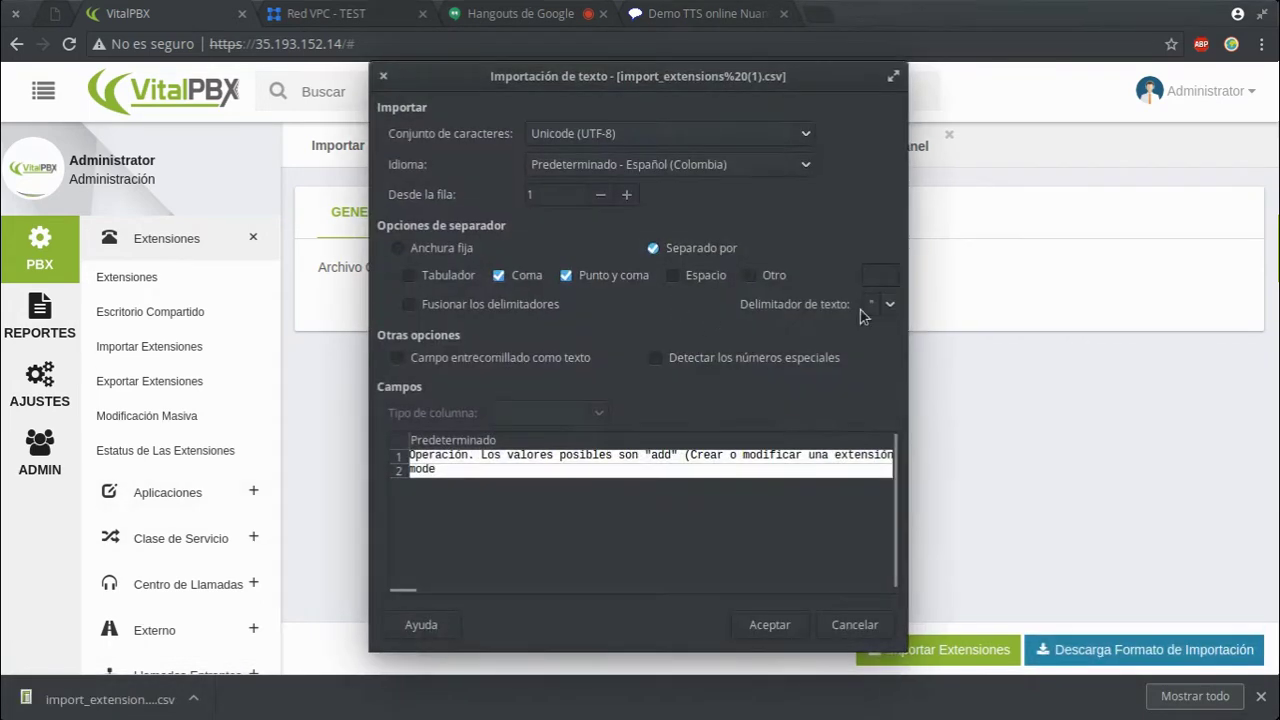
left_click(626, 195)
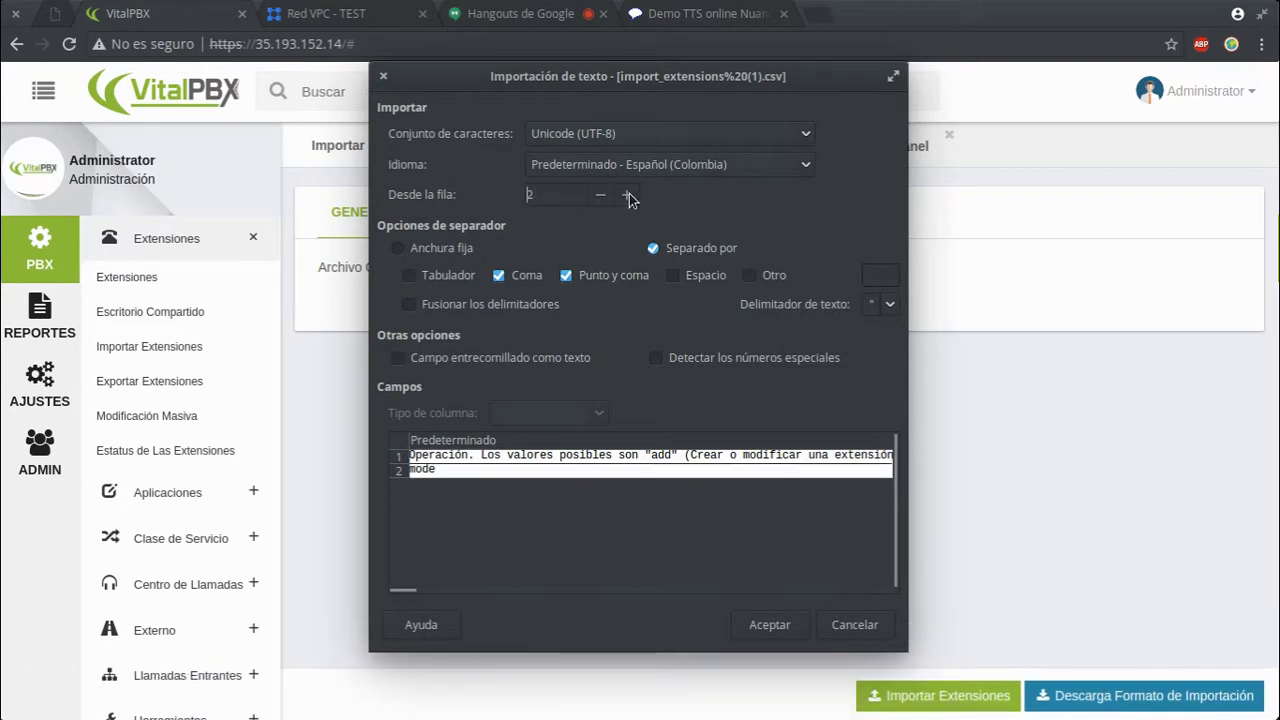
left_click(693, 280)
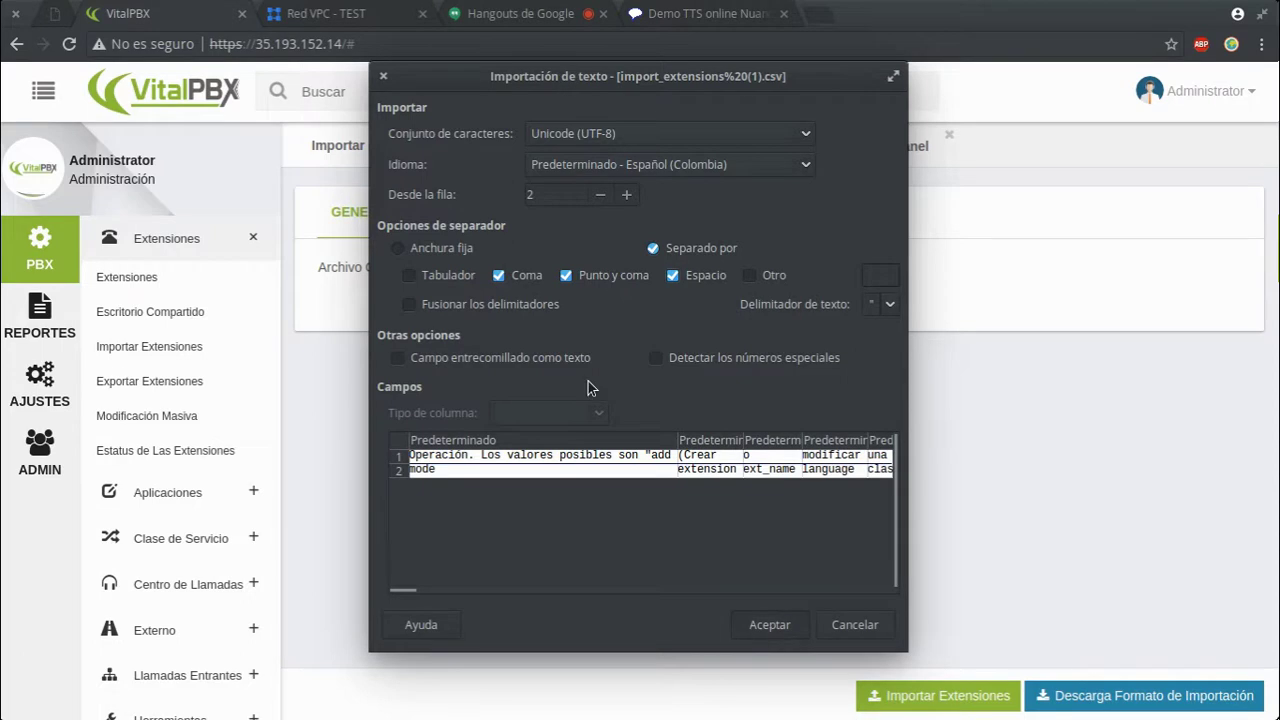
left_click(767, 626)
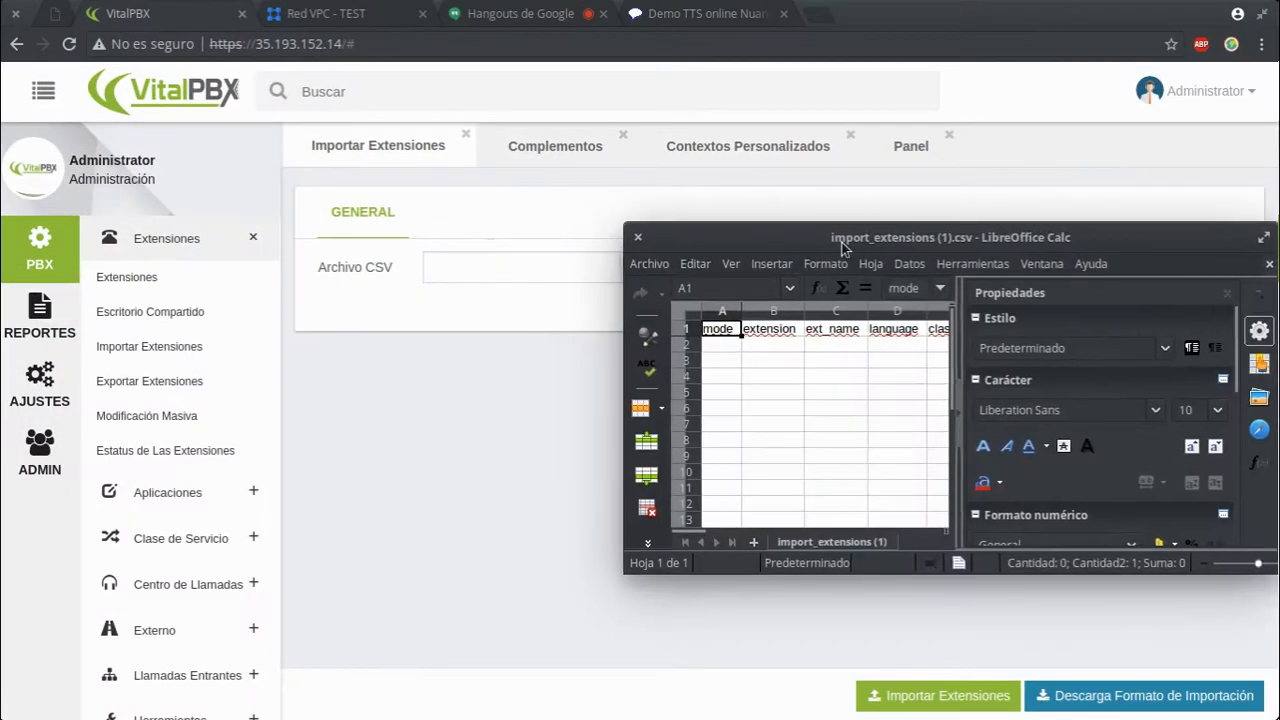
- Maximize the sheet, step through the template's columns in row 2, then close Calc
double_click(826, 238)
left_click(88, 122)
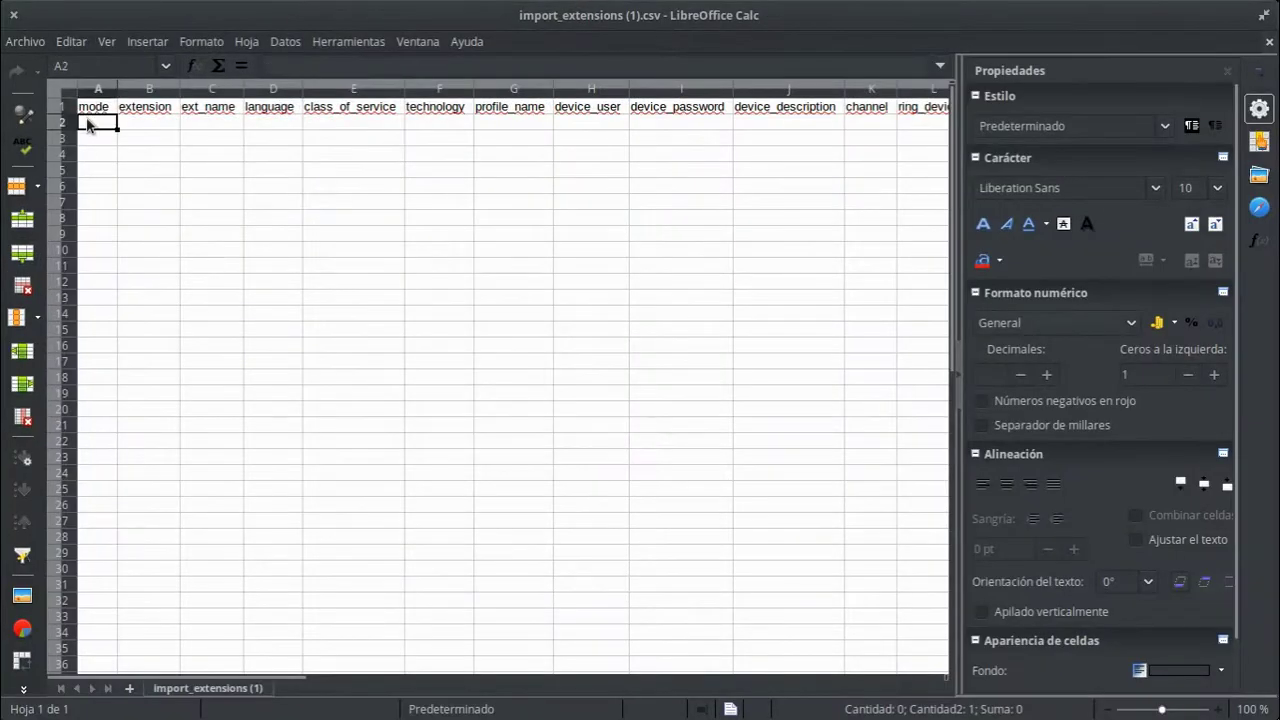
left_click(150, 124)
left_click(205, 124)
left_click(281, 125)
left_click(345, 124)
left_click(563, 125)
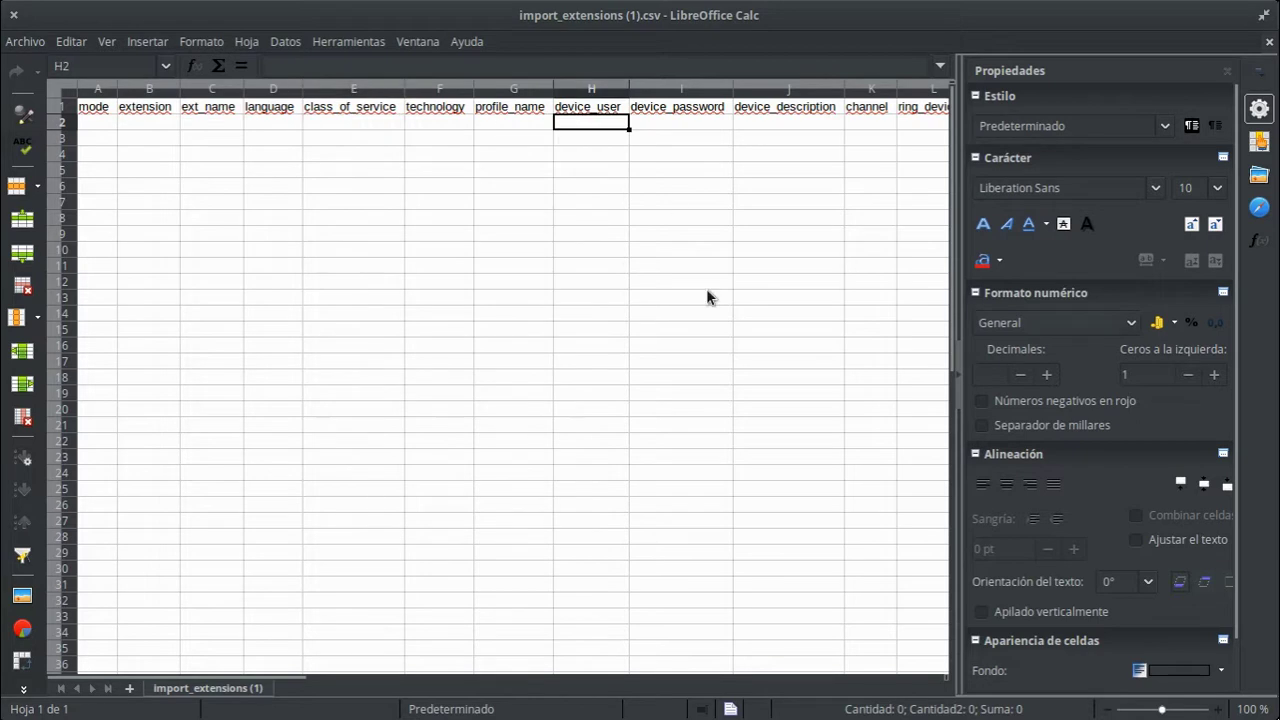
key("Right")
key("Right")
key("Right")
key("Right")
key("Right")
key("Right")
key("Right")
key("Right")
key("Right")
key("Right")
key("Right")
key("Right")
key("Right")
key("Right")
key("Right")
key("Right")
key("Right")
left_click(14, 14)
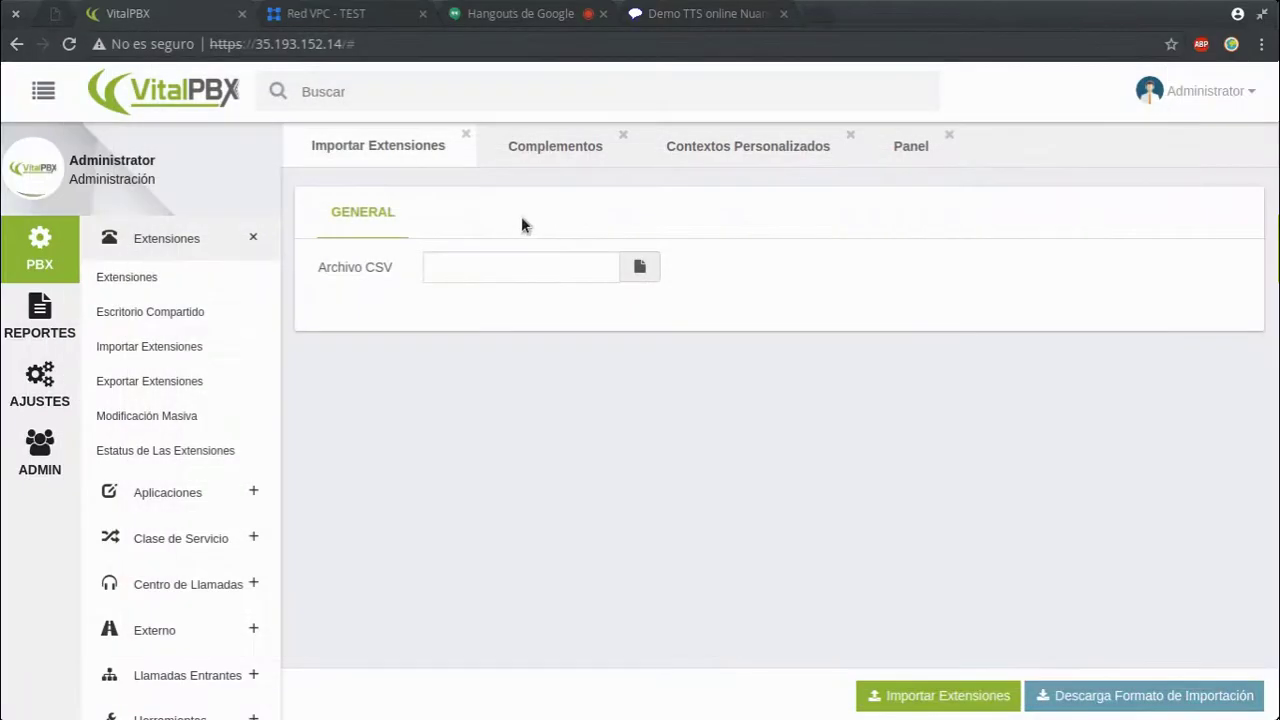
- Export extensions from the Exportar Extensiones page and open export_extensions.csv, previewing extensions 1003 and 1004
left_click(130, 380)
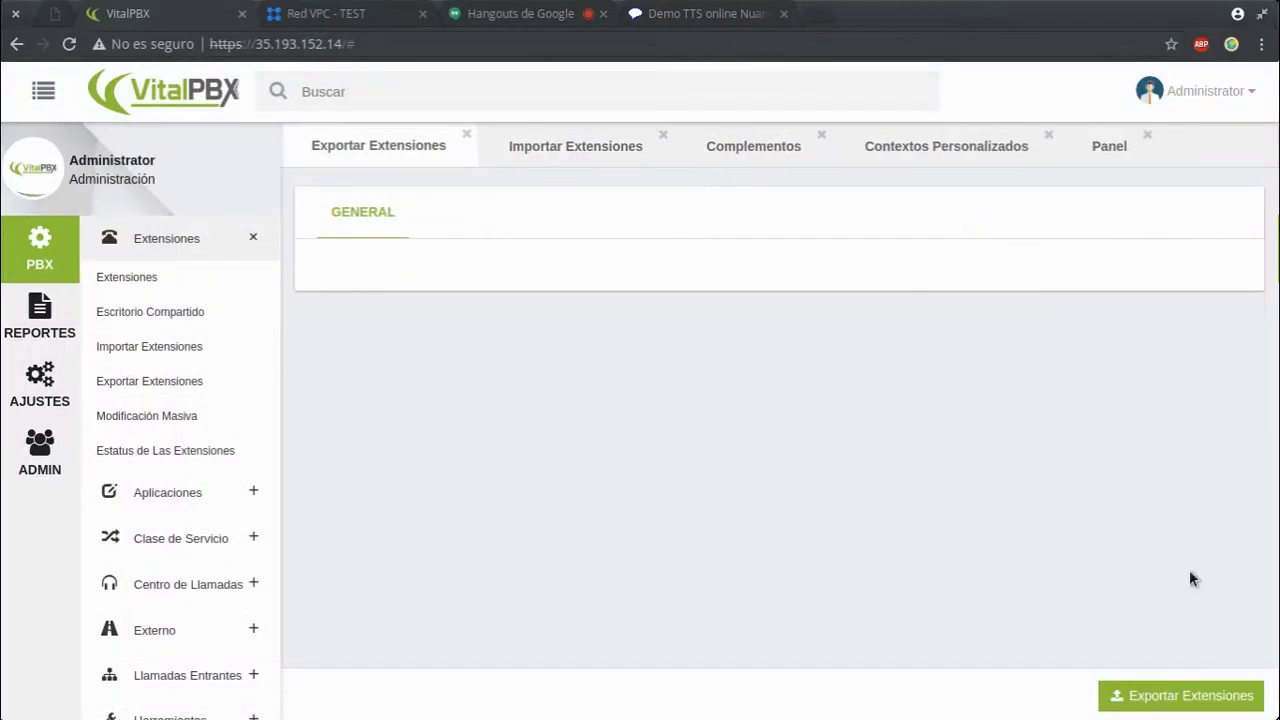
left_click(1172, 695)
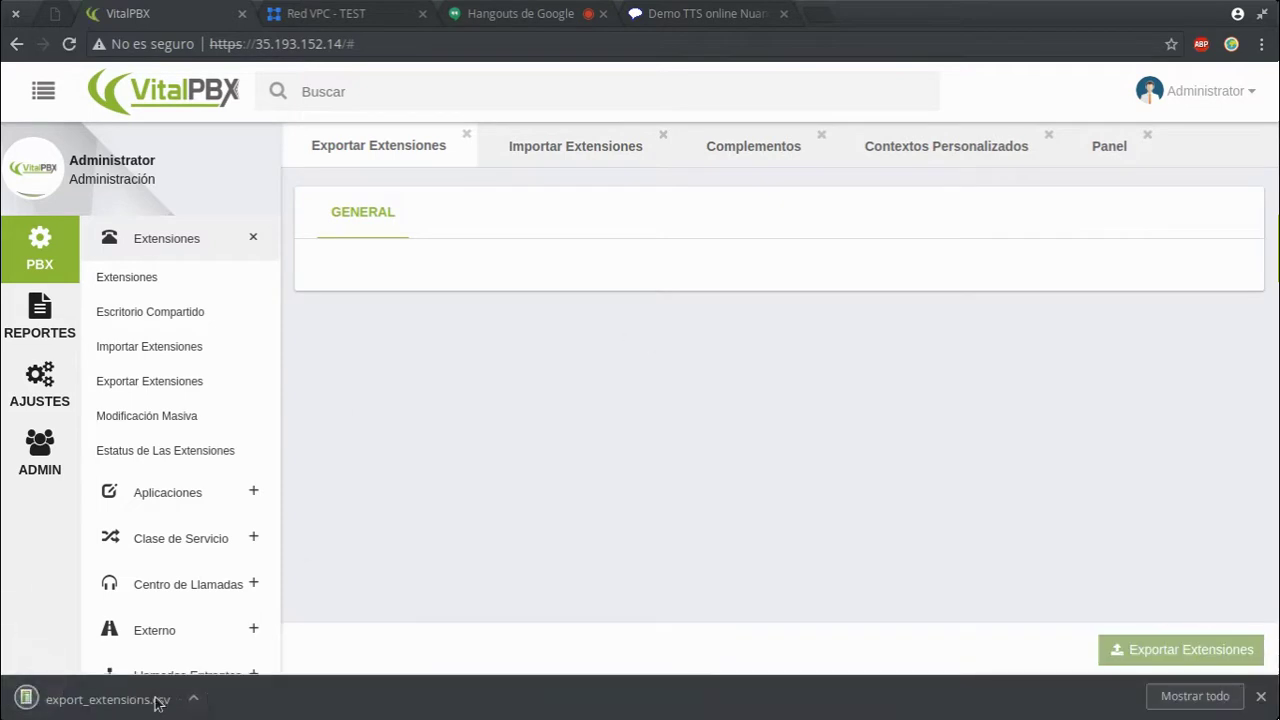
left_click(128, 699)
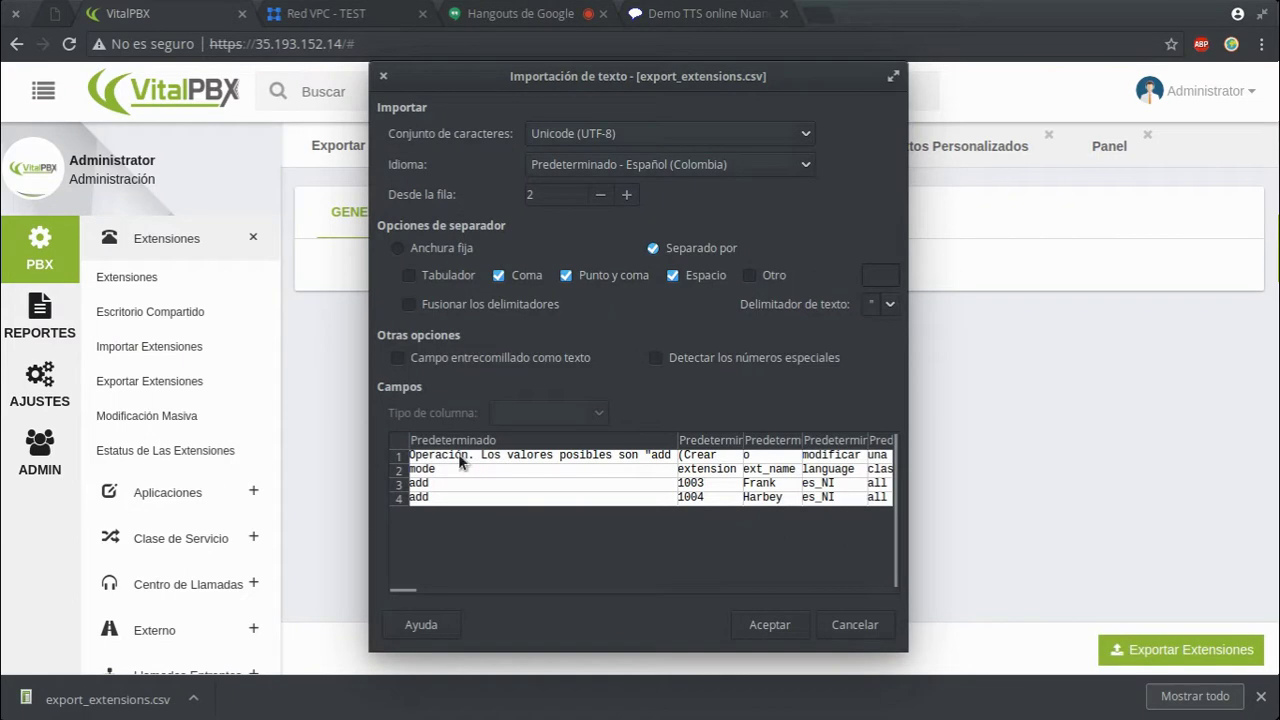
- Import export_extensions.csv into Calc and browse the rows for extensions 1003 and 1004
left_click(409, 465)
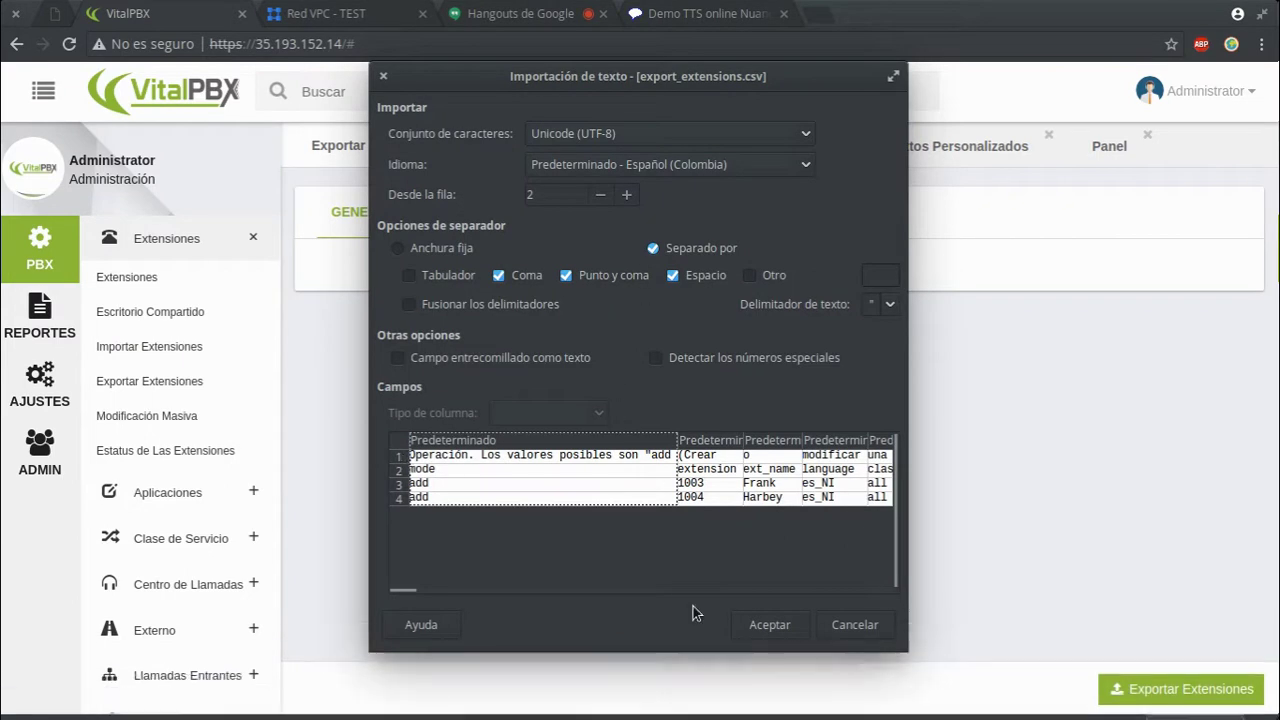
left_click(793, 629)
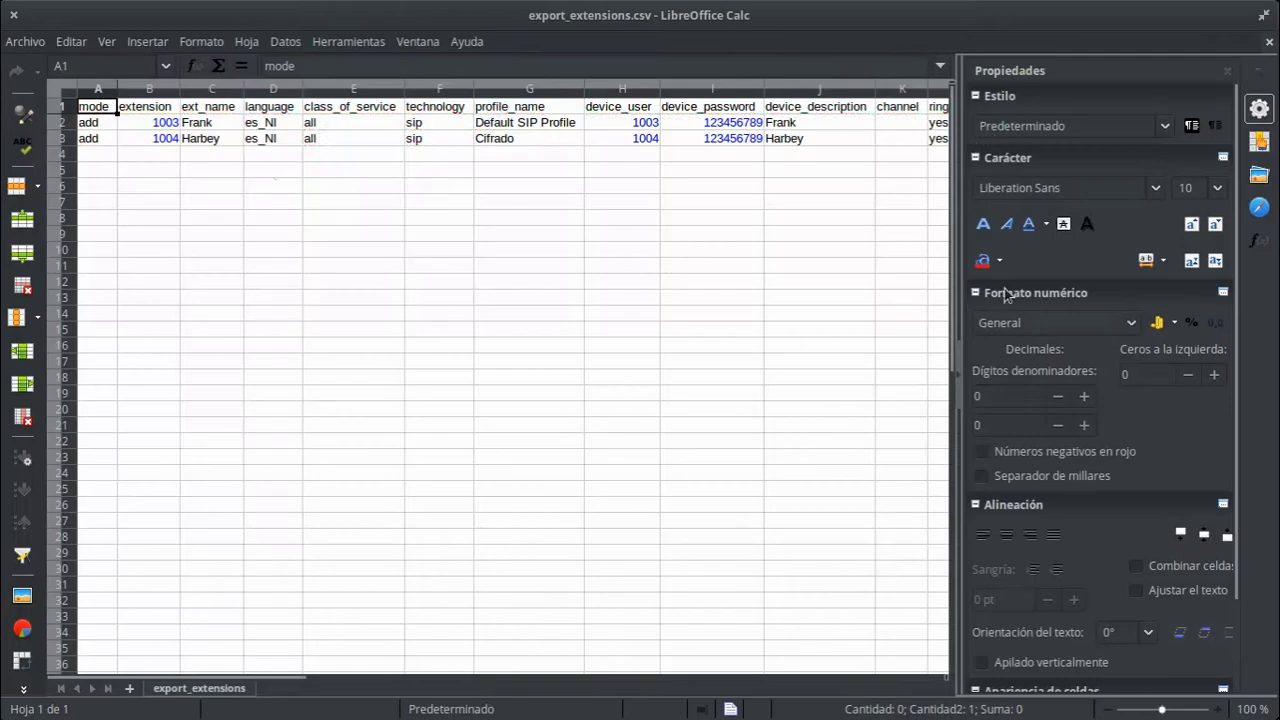
left_click(194, 153)
key("Up")
key("Up")
key("Up")
key("Down")
key("Right")
key("Right")
key("Right")
key("Right")
key("Right")
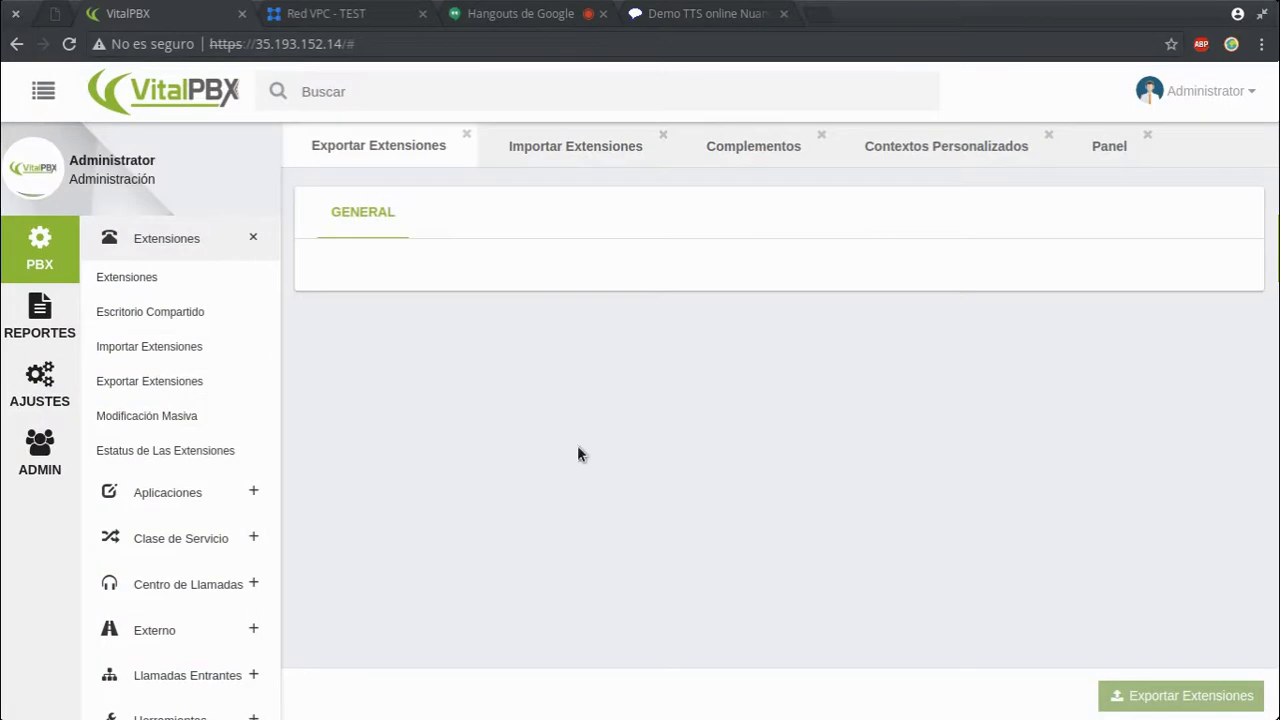
- Read the Vitalpbx Domotic add-on description, then show the Vitalpbx Ivr Stats description
left_click(770, 151)
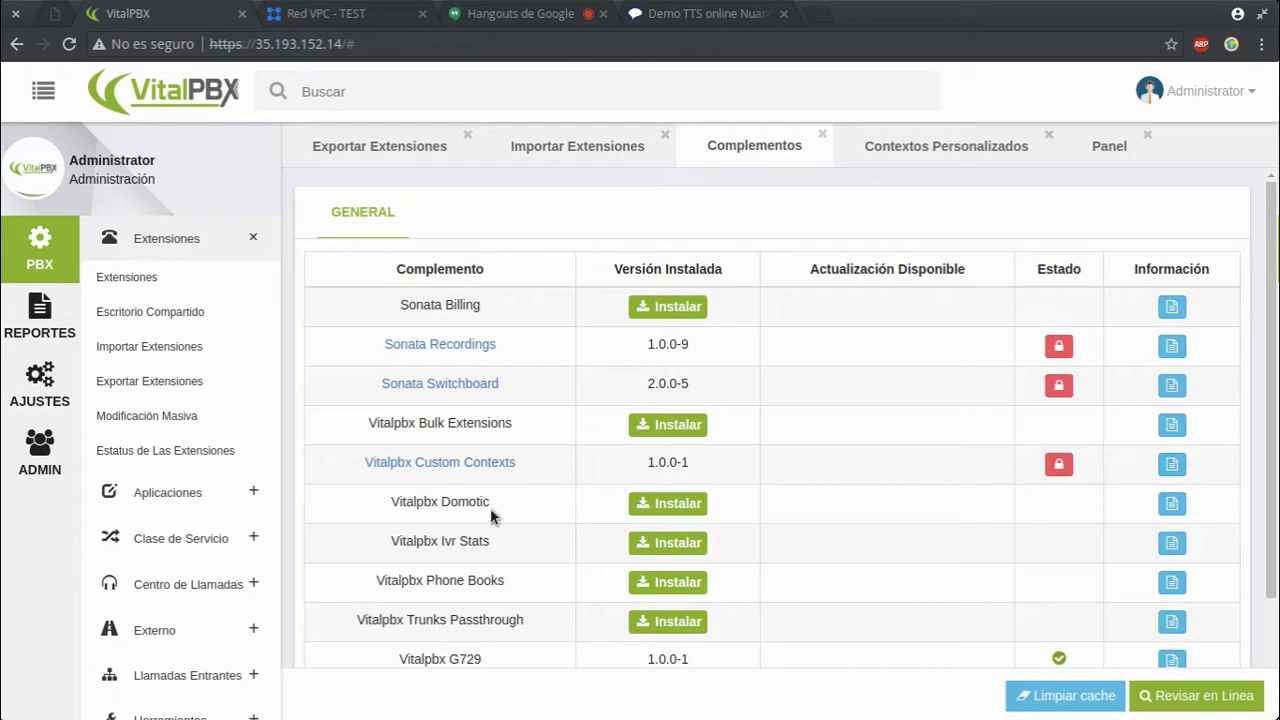
left_click(1172, 504)
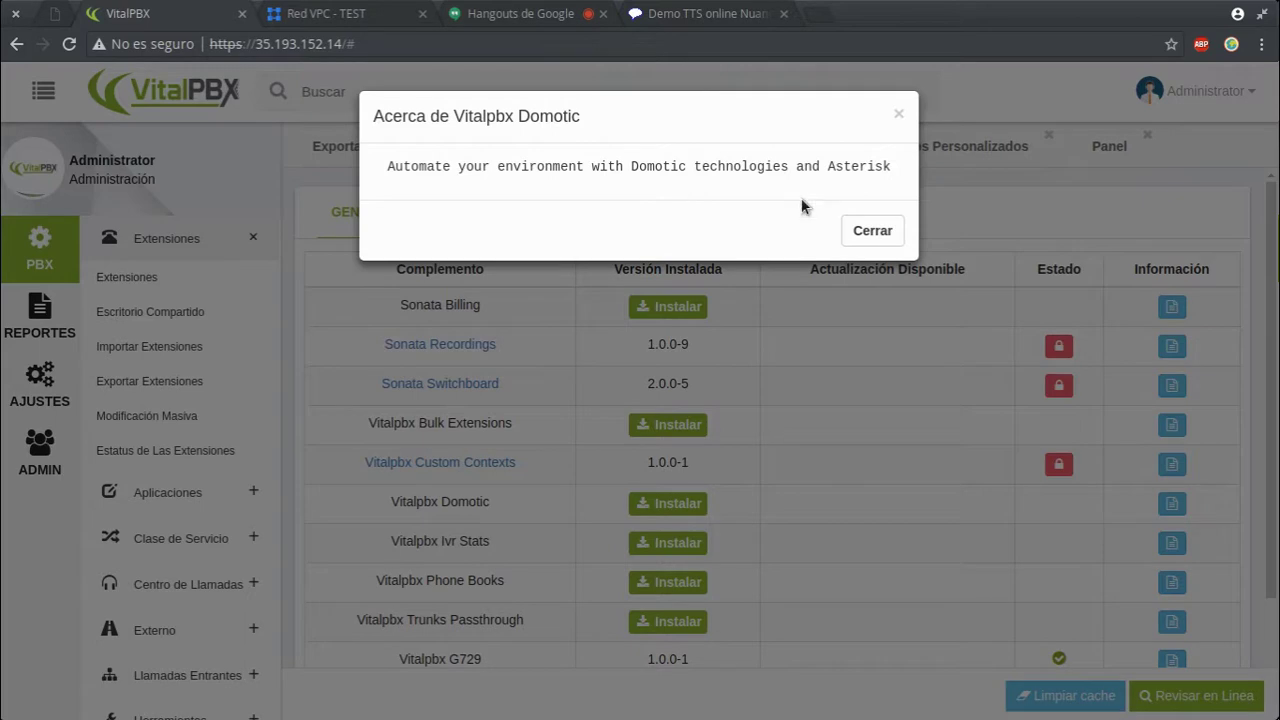
left_click(866, 228)
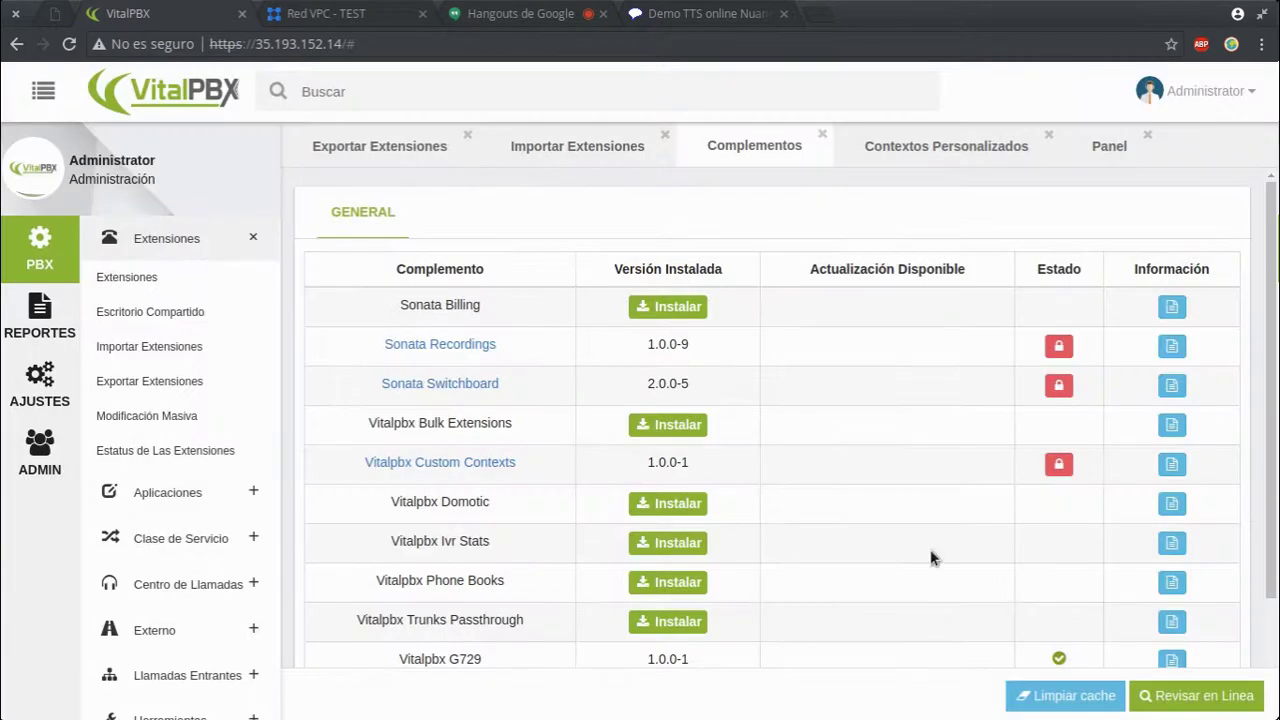
left_click(1172, 542)
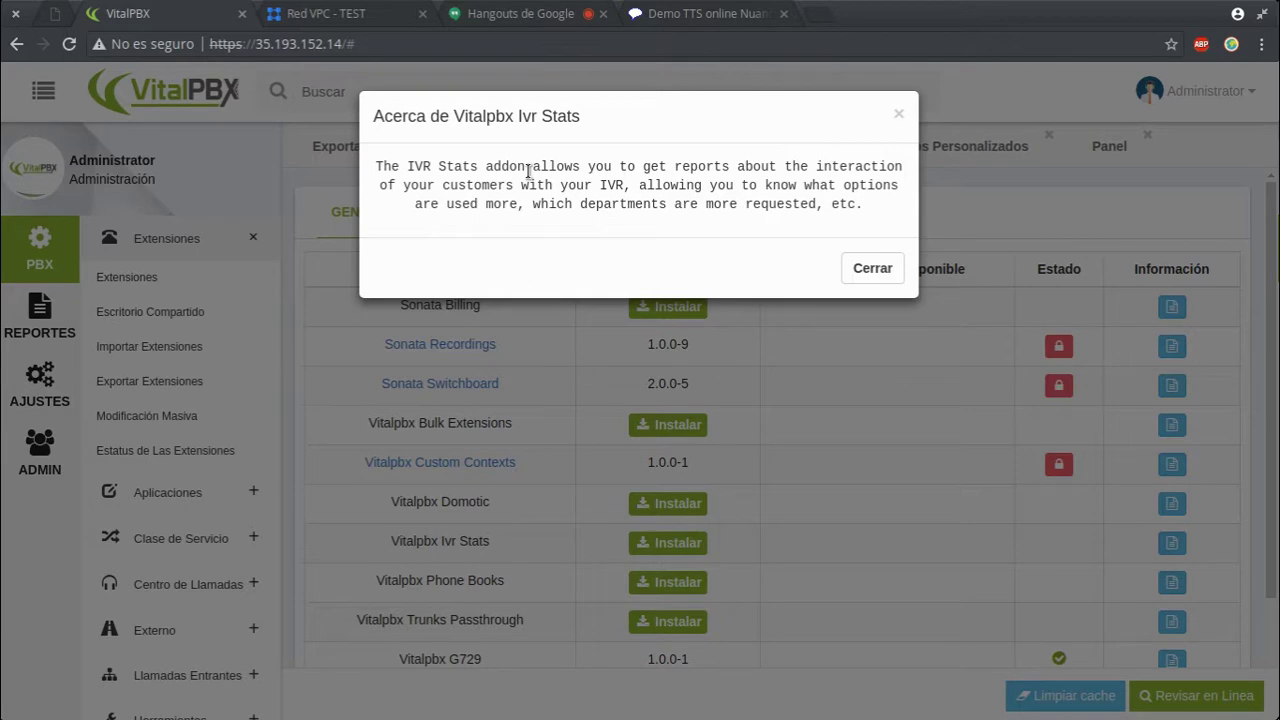
- Install the Vitalpbx Ivr Stats add-on and load vitalpbx.org in a new tab
left_click(871, 268)
left_click(632, 543)
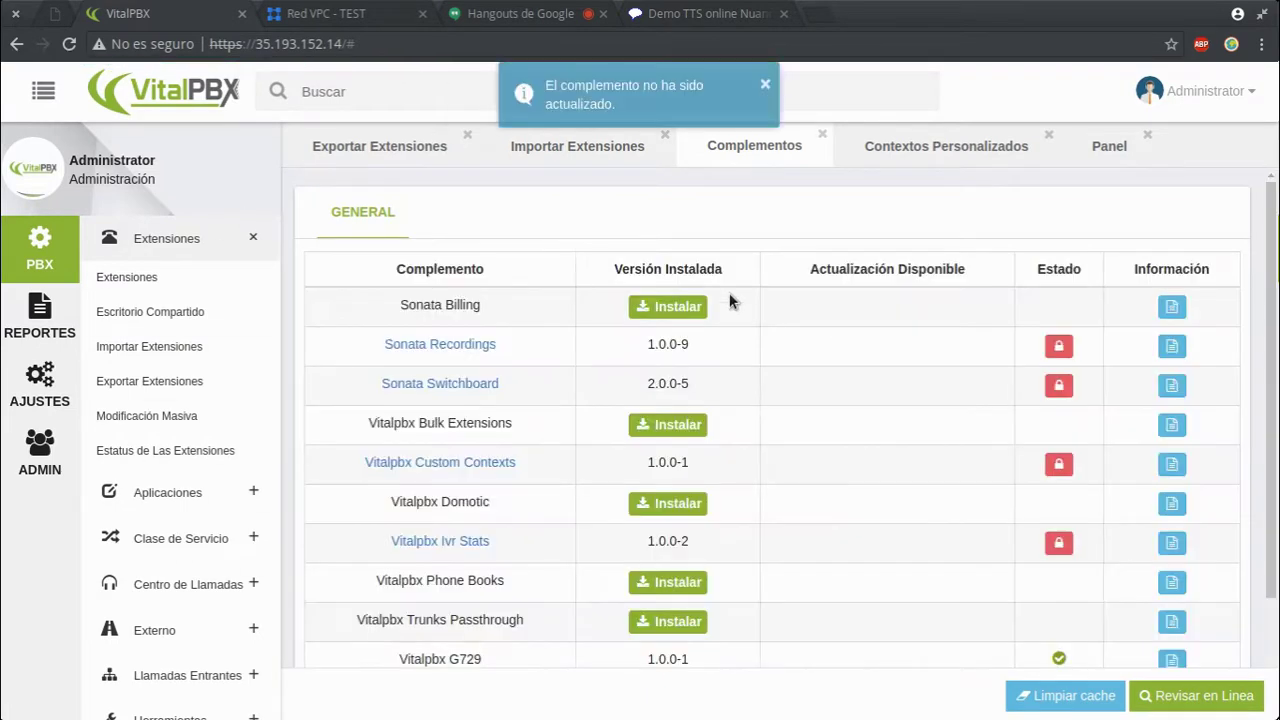
left_click(818, 14)
type("vitalpbx.org")
key("Return")
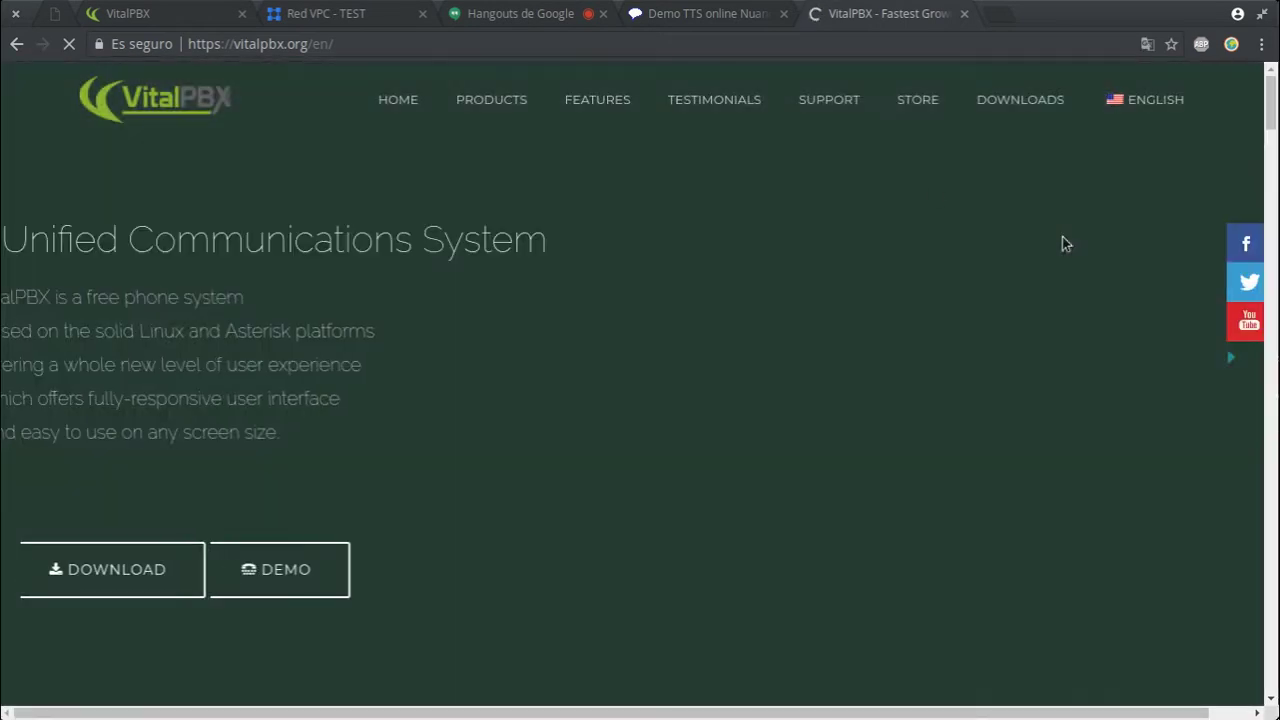
- Open the VitalPBX Store and scroll through its price lists
left_click(909, 104)
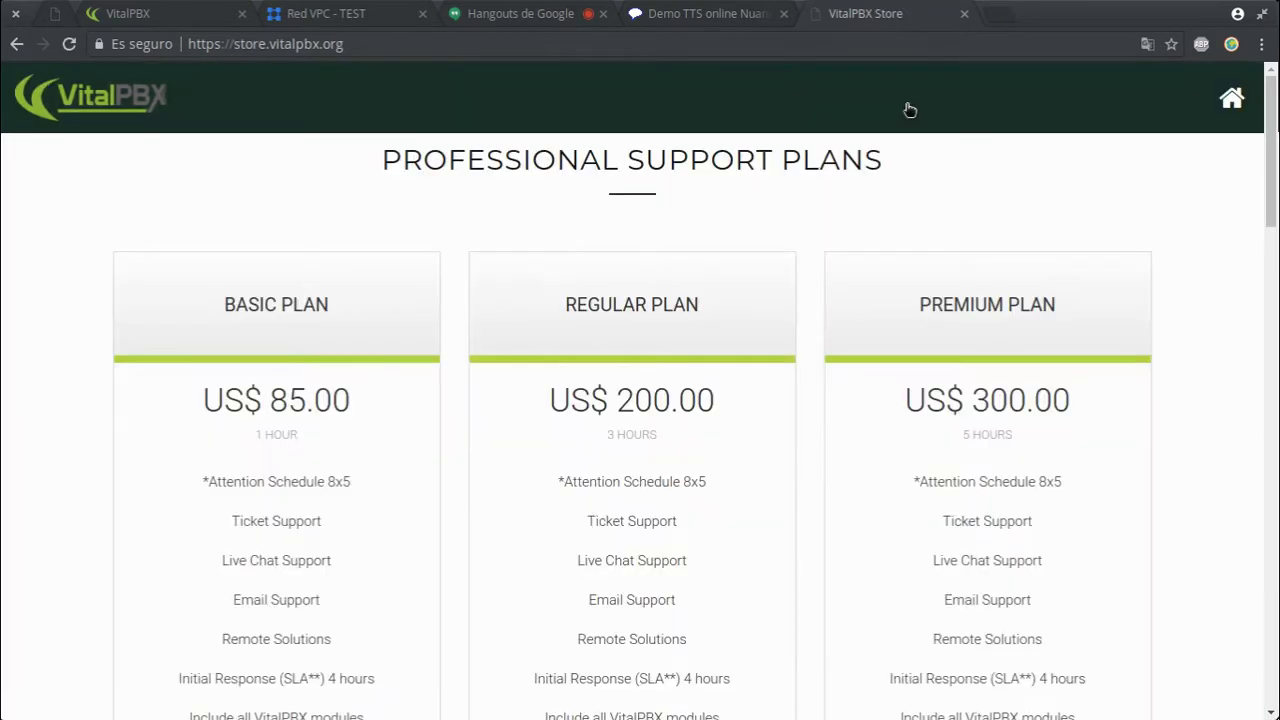
scroll(837, 340, "down", 2)
scroll(837, 340, "up", 2)
scroll(846, 400, "down", 6)
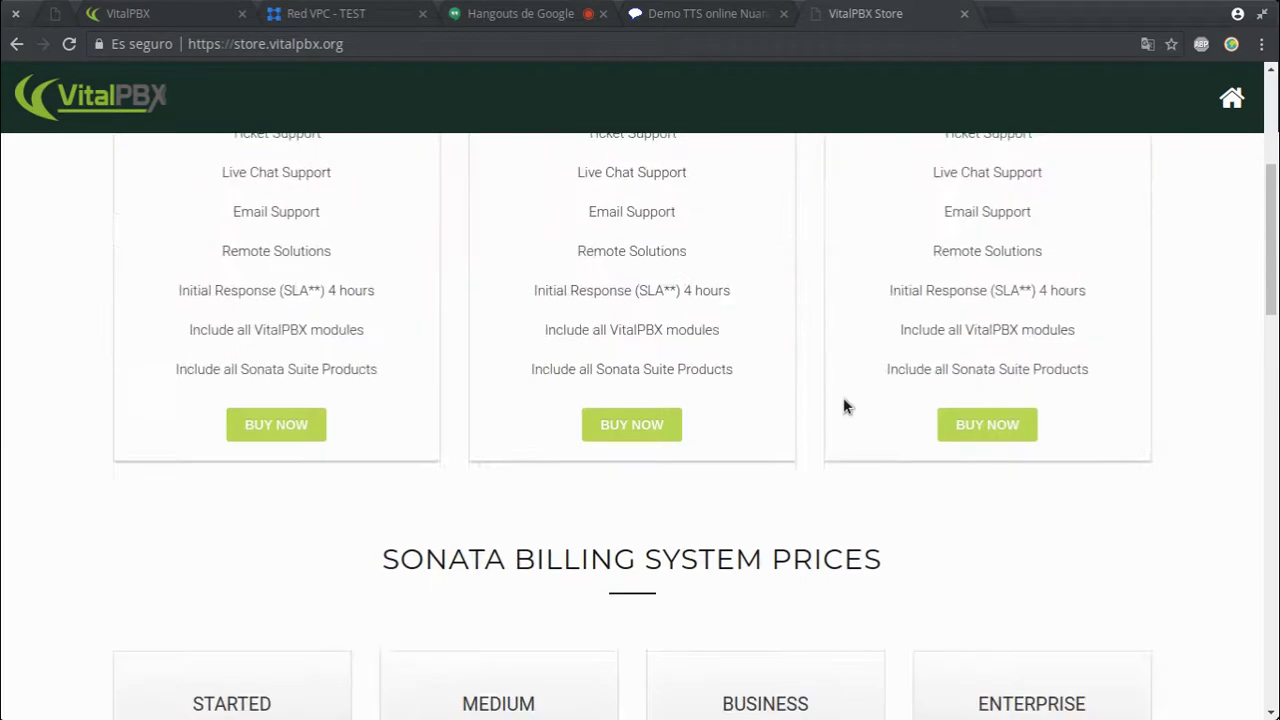
scroll(843, 397, "down", 4)
scroll(842, 397, "up", 2)
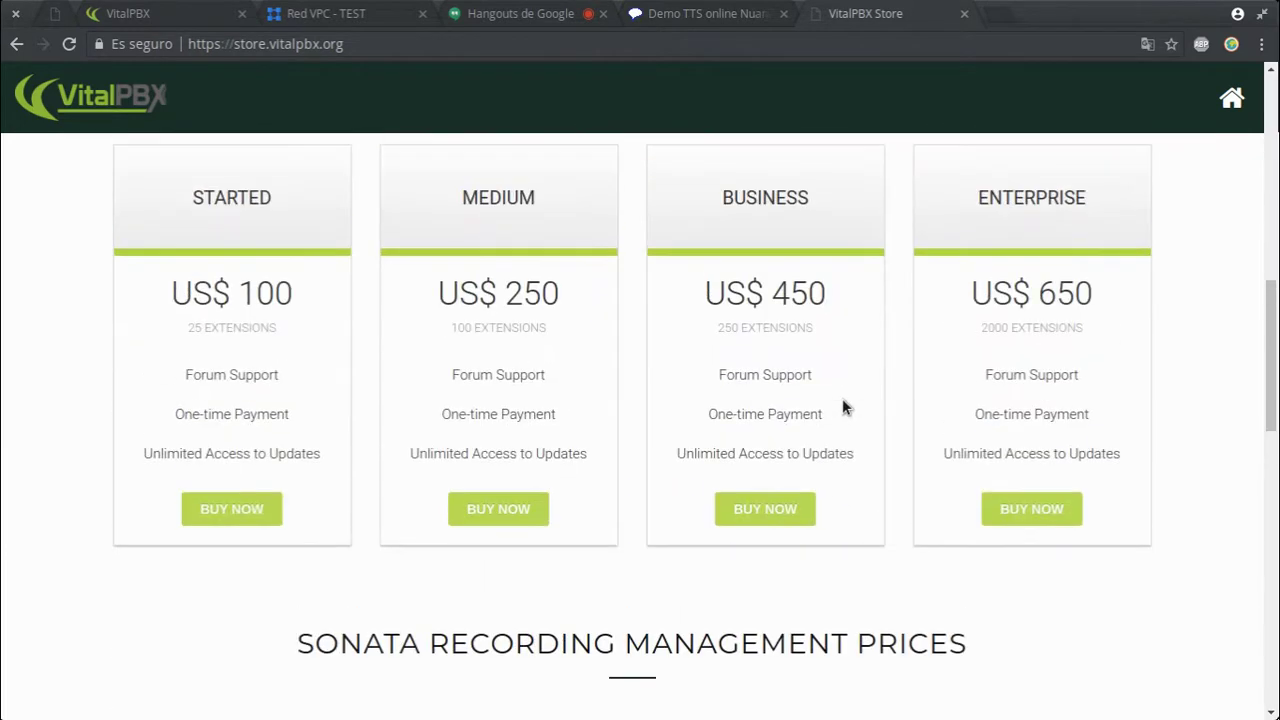
scroll(842, 398, "up", 1)
scroll(842, 398, "down", 4)
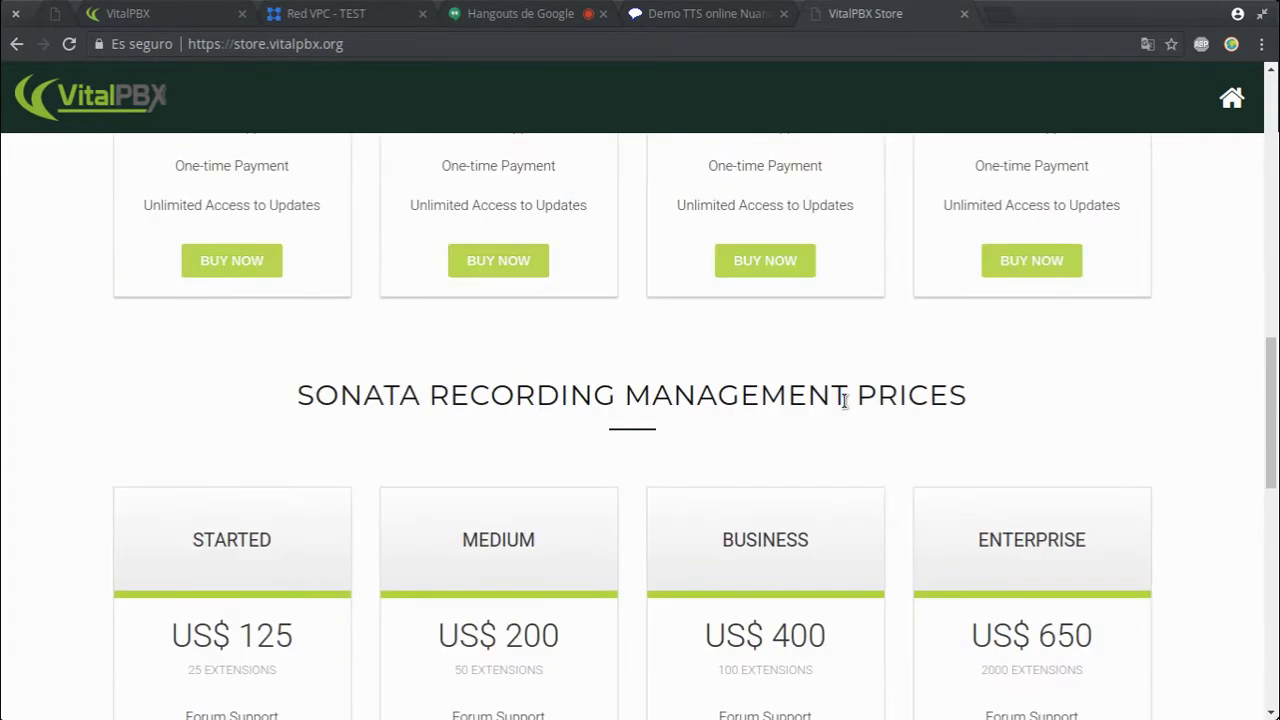
scroll(843, 398, "down", 7)
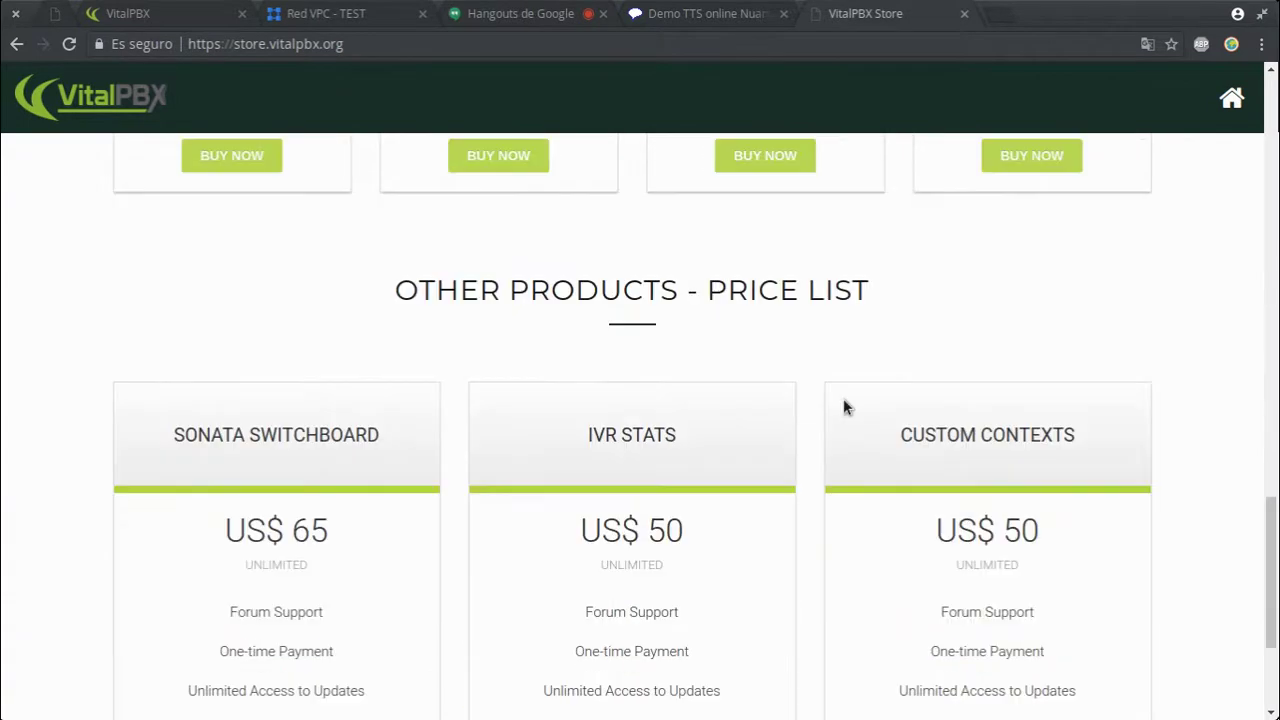
scroll(654, 490, "down", 1)
scroll(655, 490, "down", 2)
- Highlight add-on prices: IVR Stats, Sonata Switchboard US$ 65 and Custom Contexts US$ 50
left_click_drag(572, 292, 506, 283)
left_click(241, 263)
left_click_drag(208, 284, 434, 314)
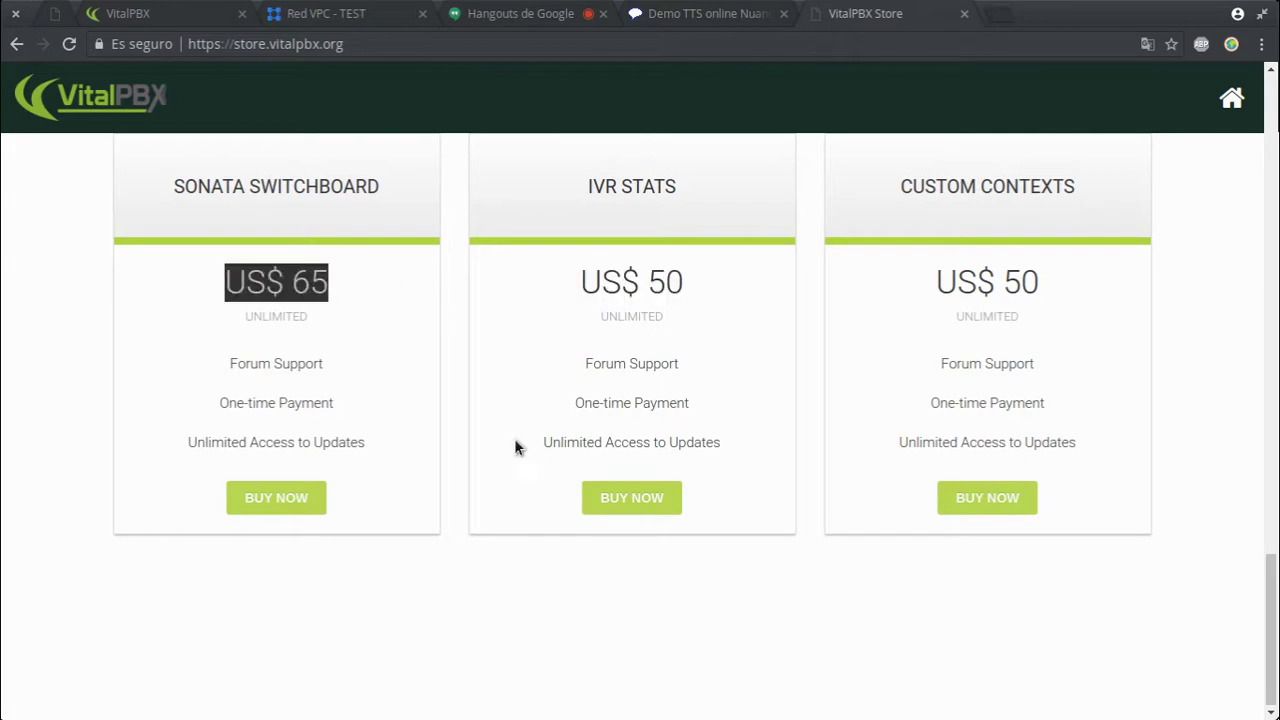
left_click(935, 273)
left_click_drag(935, 273, 1108, 288)
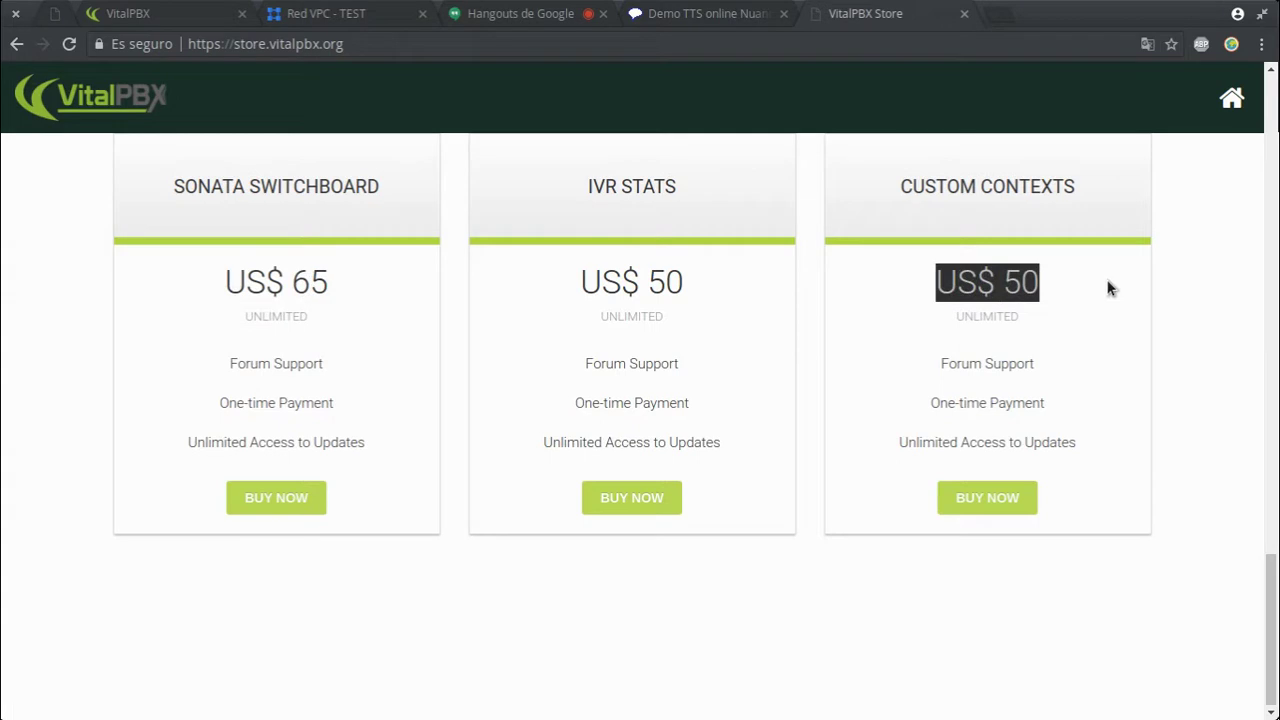
scroll(937, 361, "up", 1)
left_click_drag(954, 423, 1050, 430)
scroll(680, 405, "up", 3)
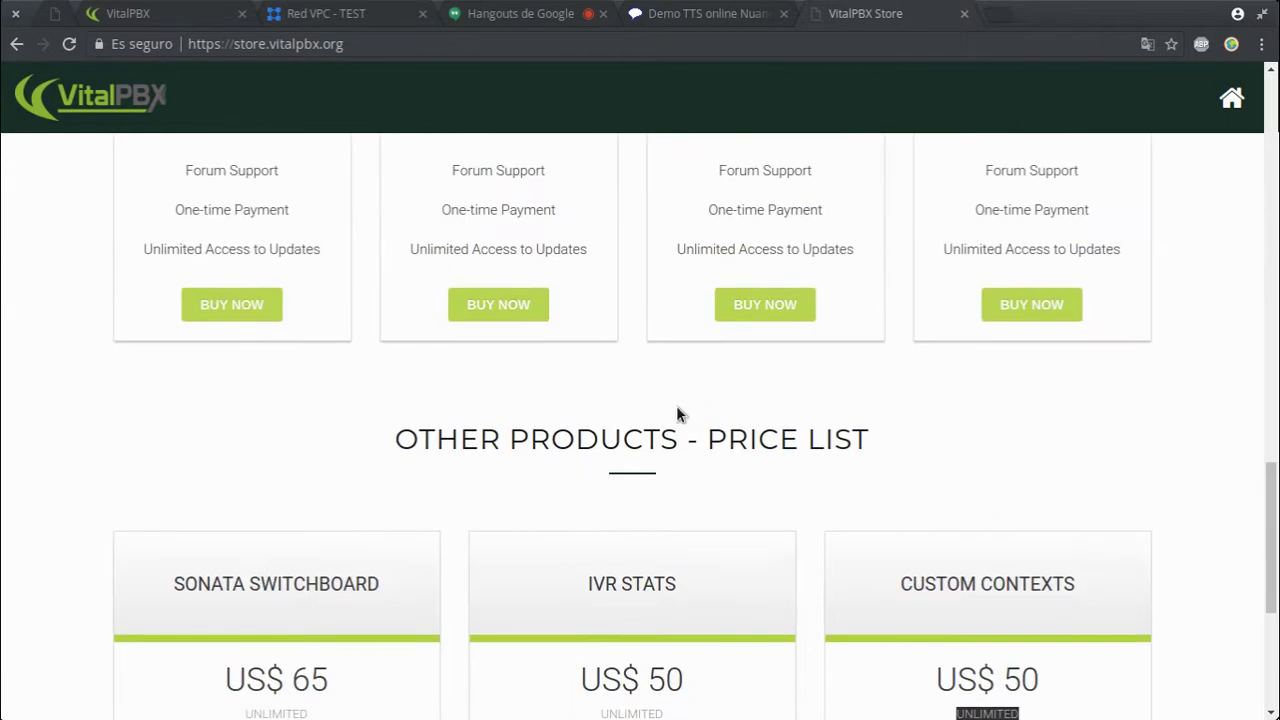
scroll(680, 401, "down", 2)
scroll(543, 506, "up", 5)
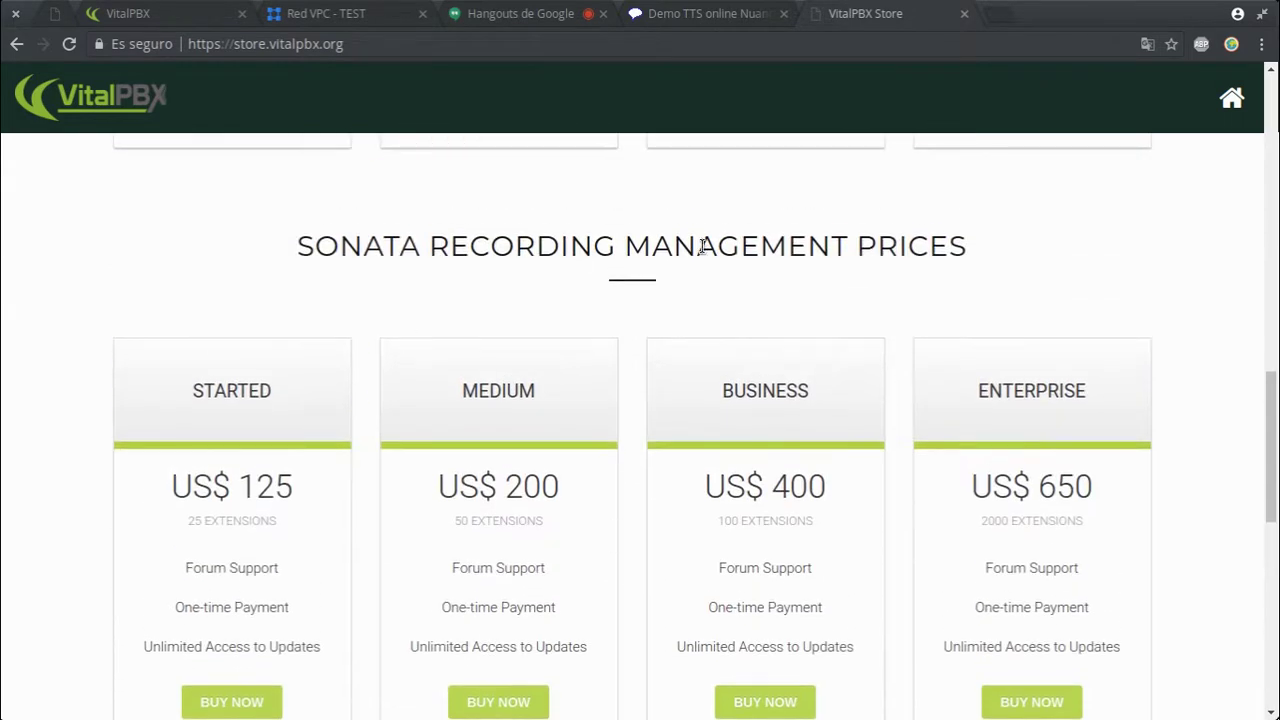
- Compare support plans' extension counts (Started 25 at US$ 125, Medium, Business 100), then return to VitalPBX
left_click_drag(186, 521, 298, 488)
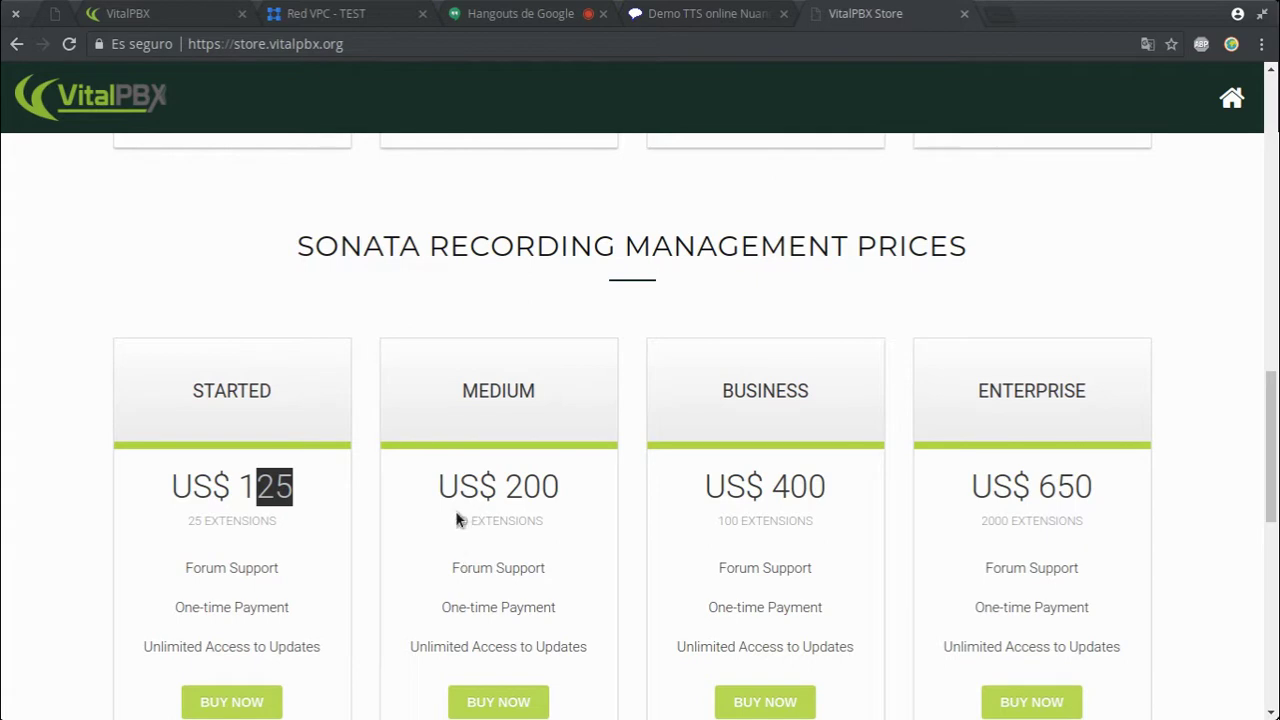
left_click_drag(455, 520, 545, 488)
left_click_drag(720, 520, 762, 520)
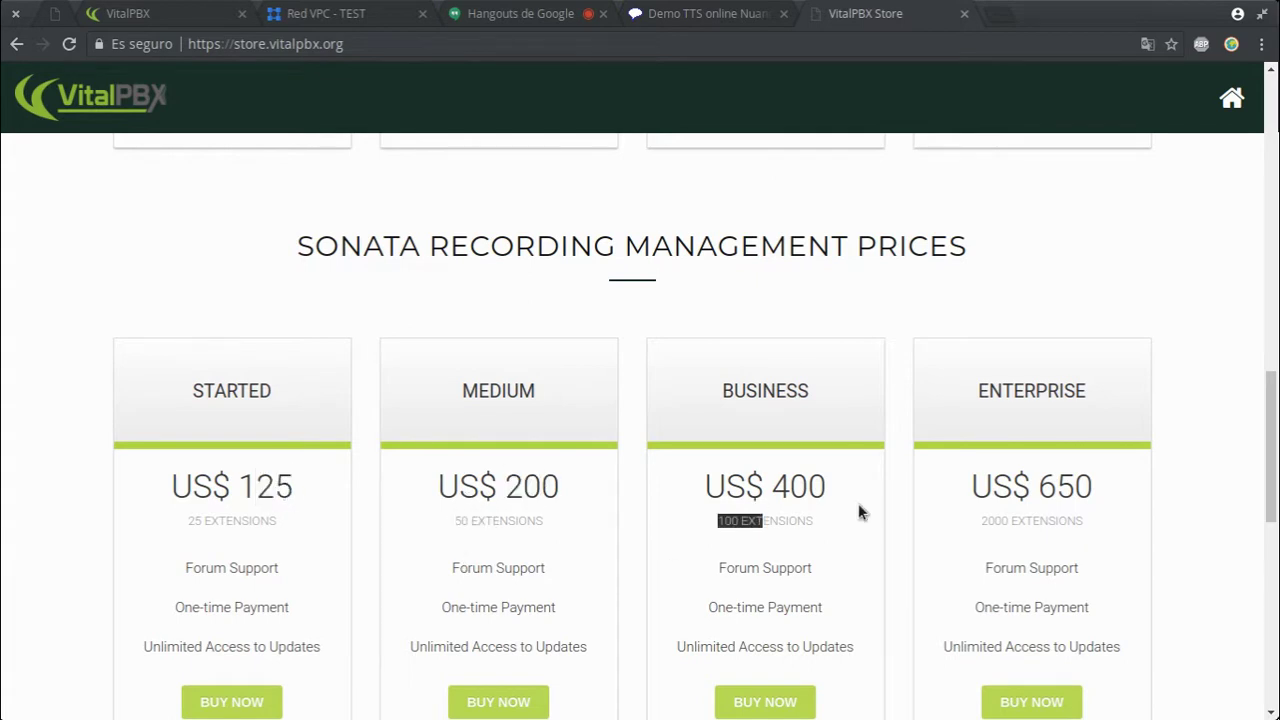
scroll(858, 512, "up", 5)
scroll(858, 512, "up", 1)
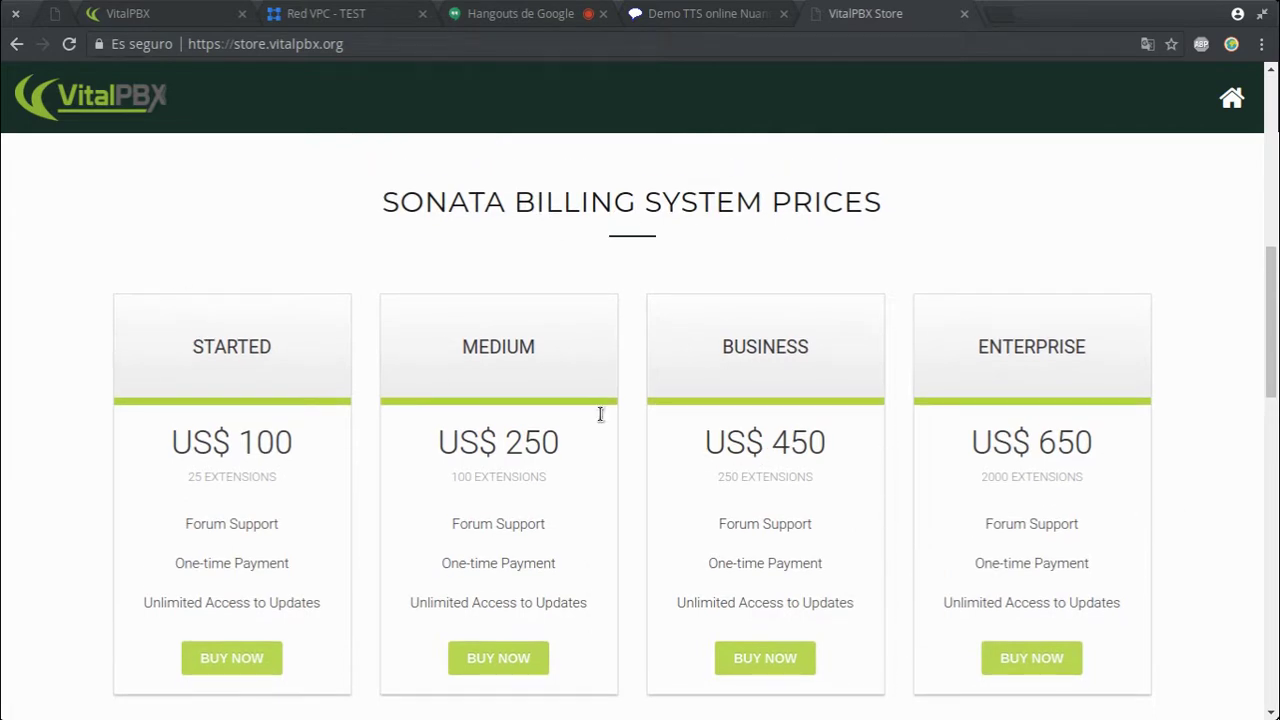
scroll(852, 398, "up", 5)
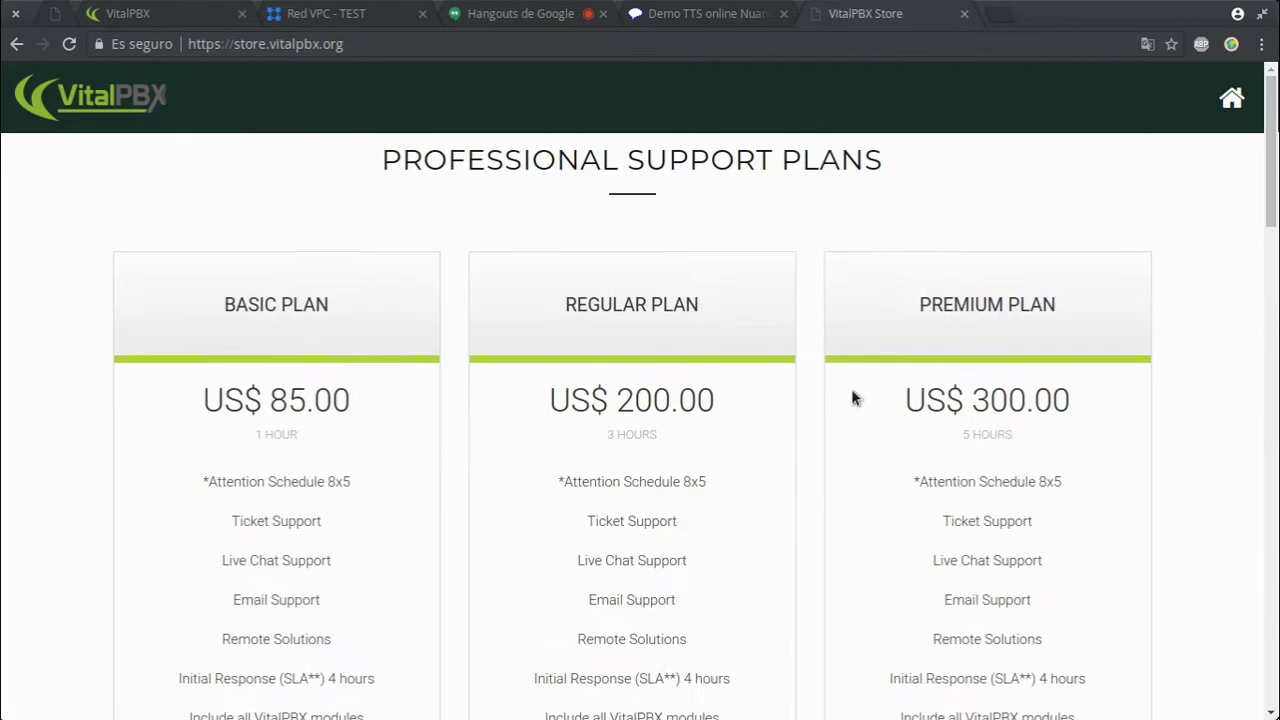
left_click(120, 12)
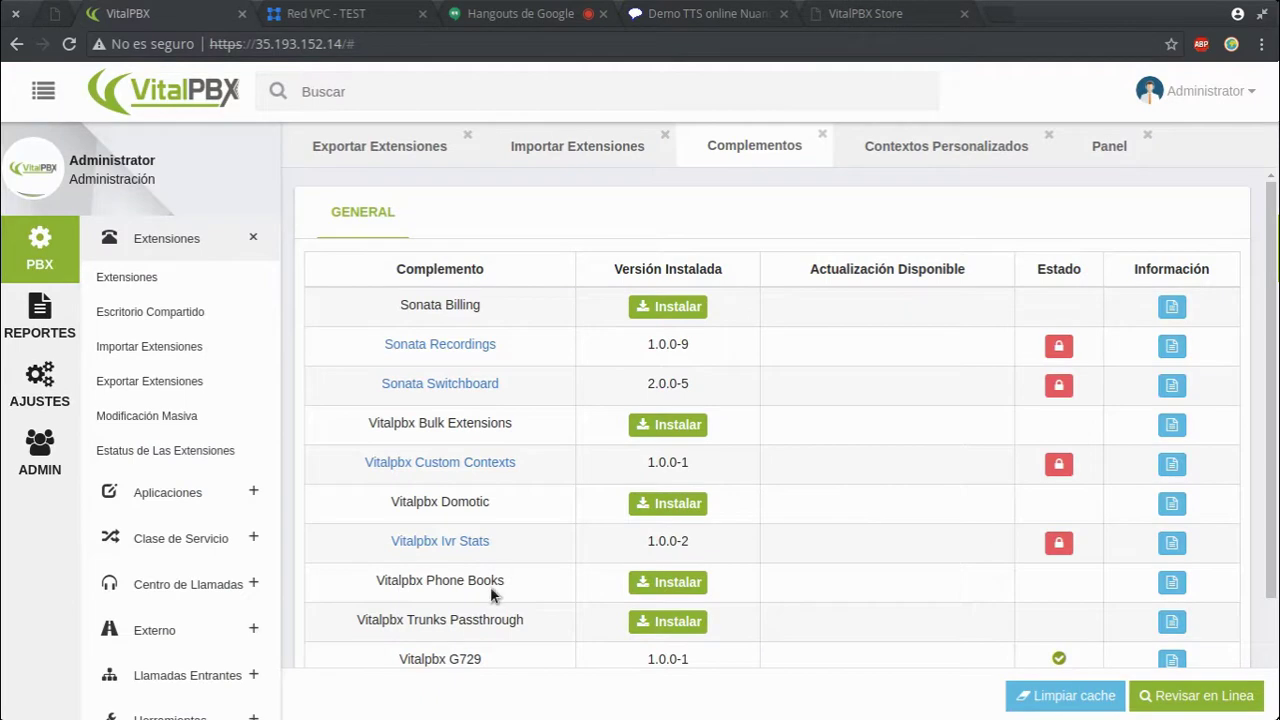
left_click(1171, 582)
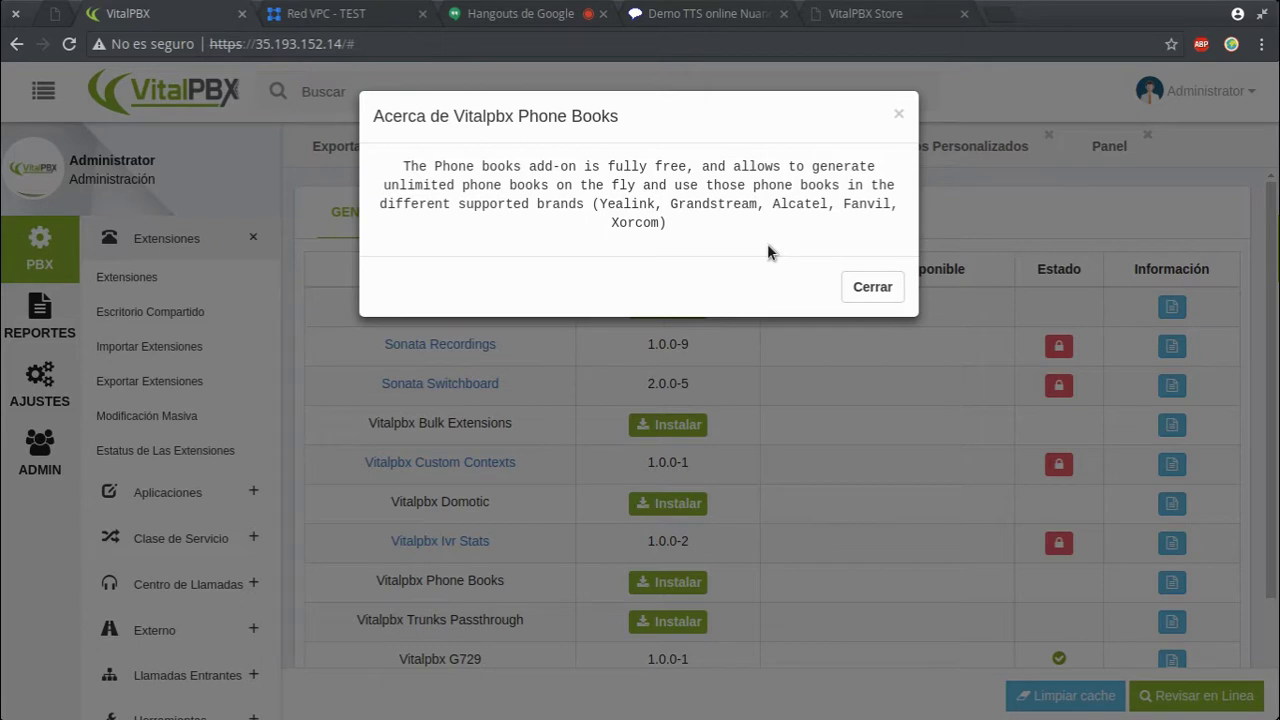
double_click(754, 204)
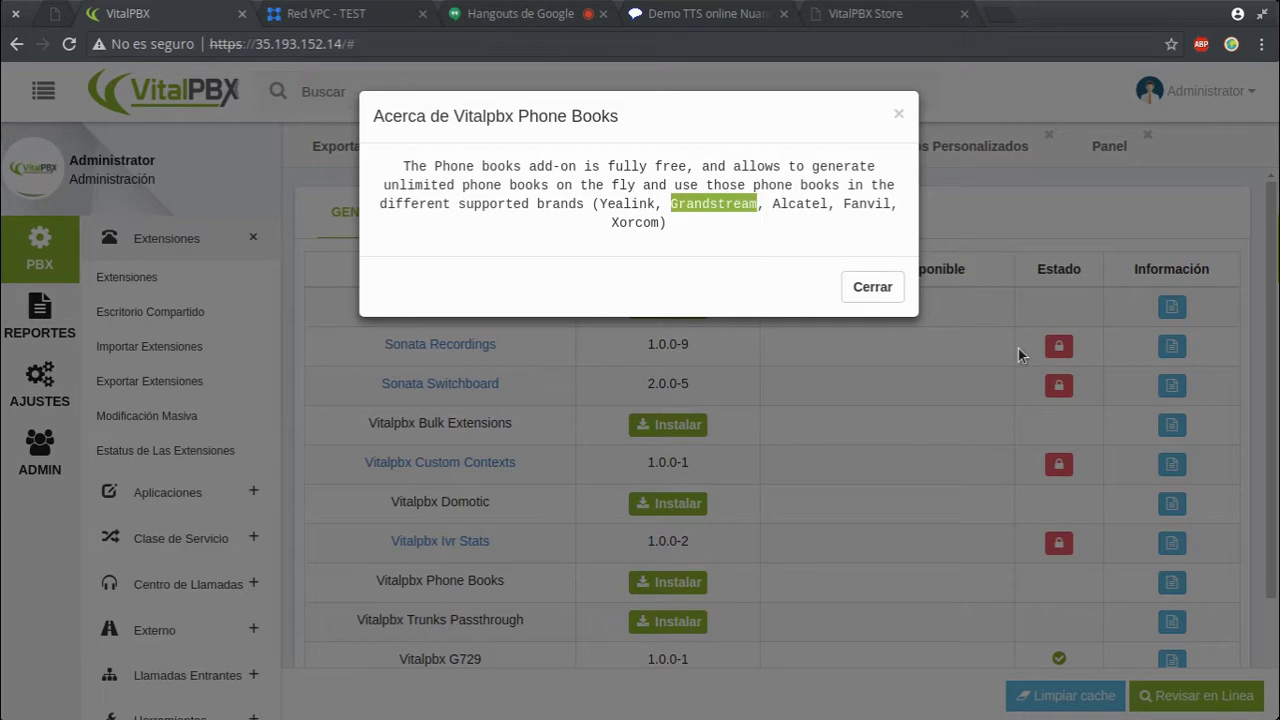
left_click(865, 287)
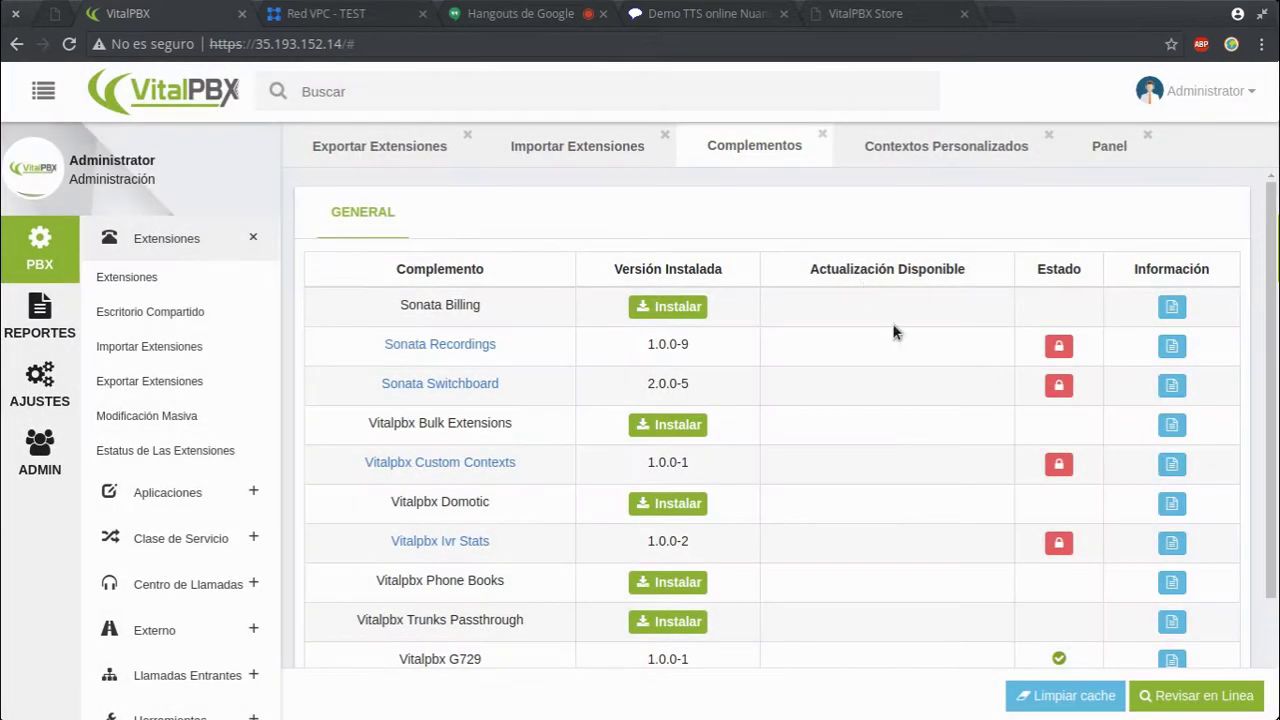
scroll(867, 340, "down", 2)
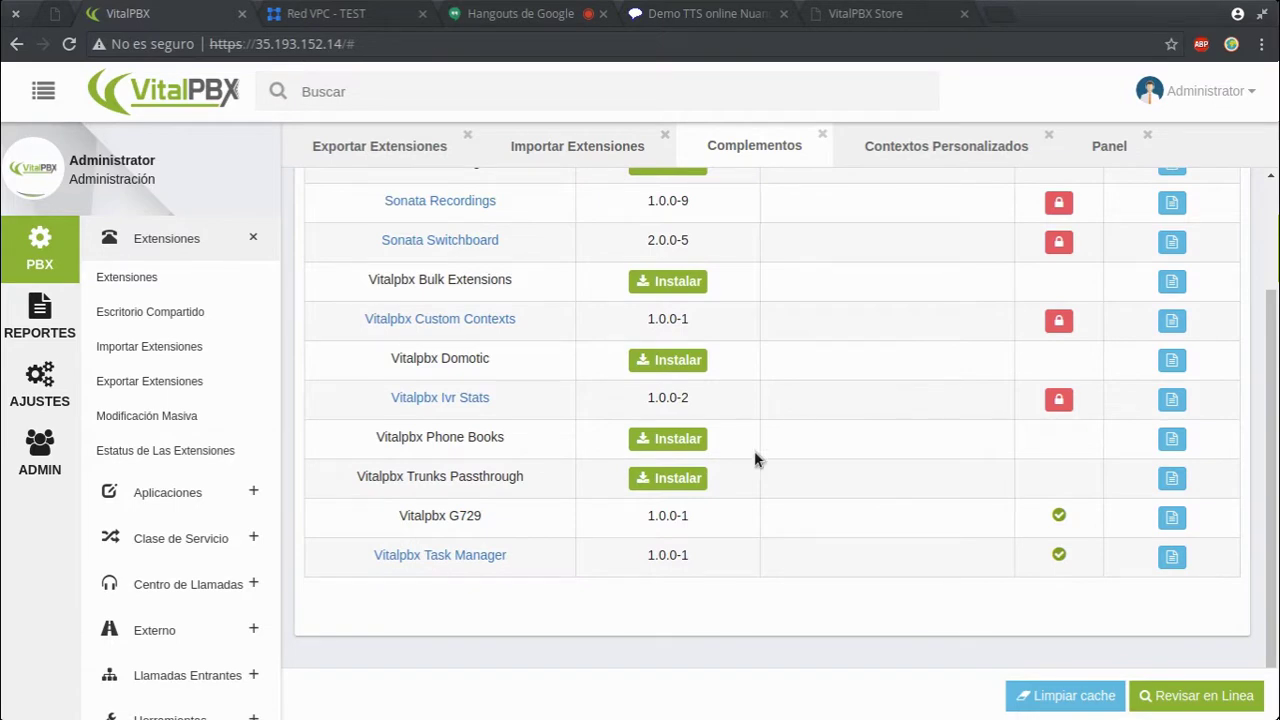
left_click(1171, 478)
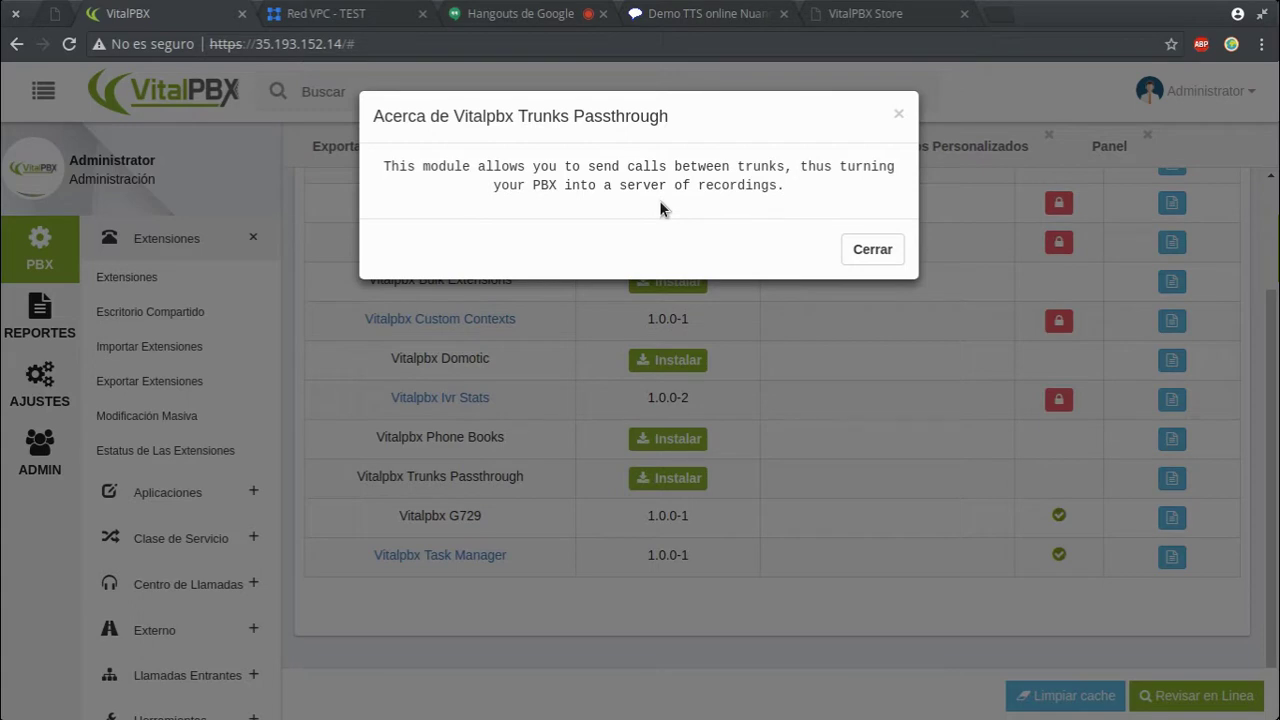
left_click(872, 251)
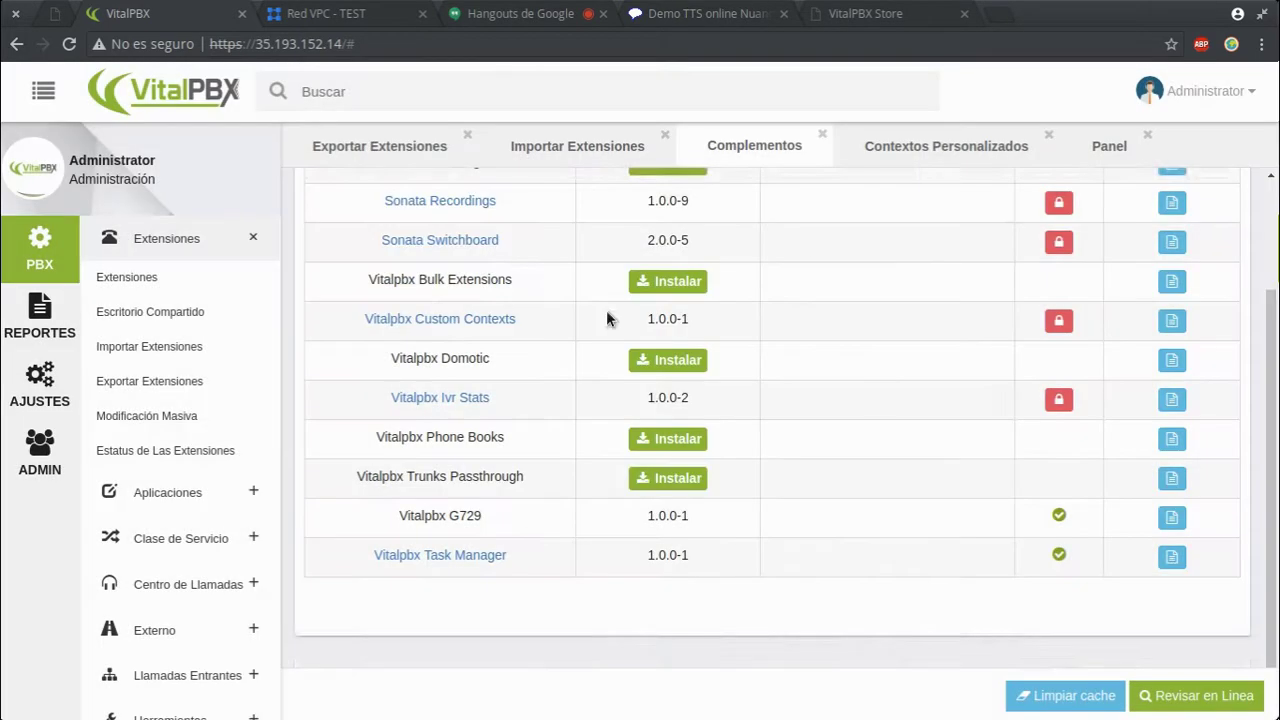
scroll(830, 310, "up", 3)
scroll(980, 420, "down", 3)
scroll(836, 445, "up", 3)
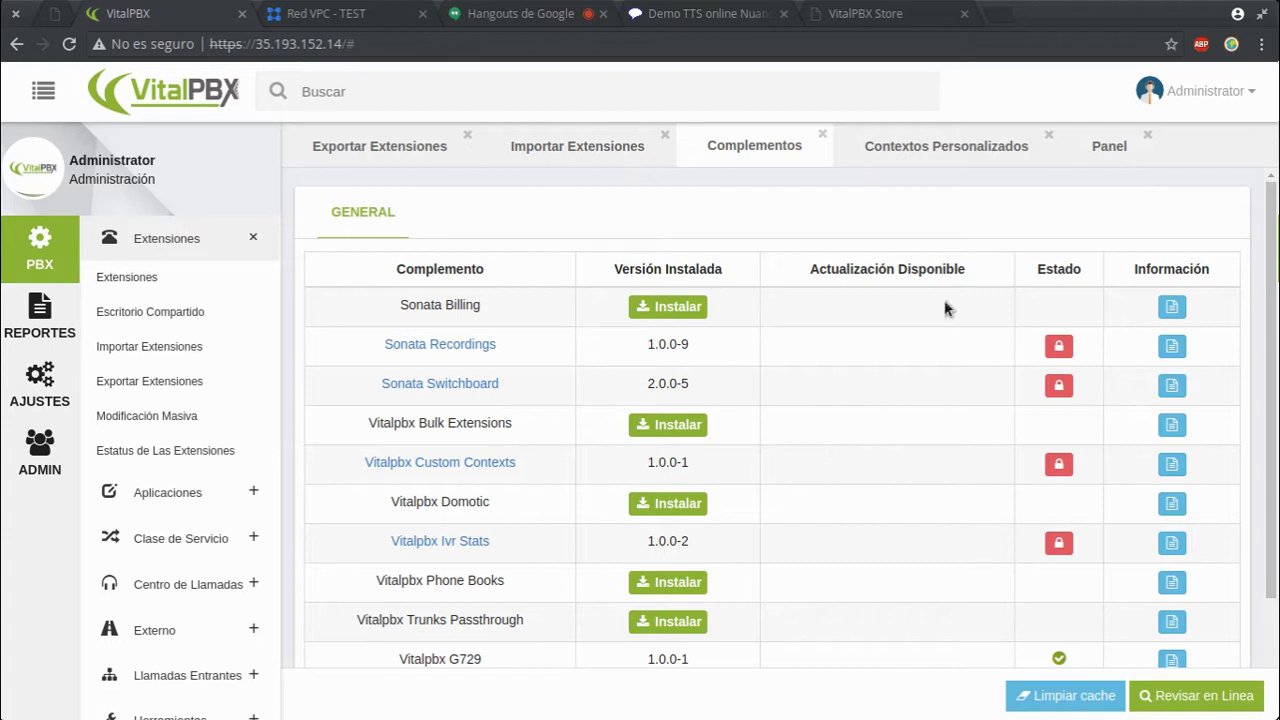
- Log out through the Administrator menu's Salir option
left_click(1254, 93)
left_click(1106, 293)
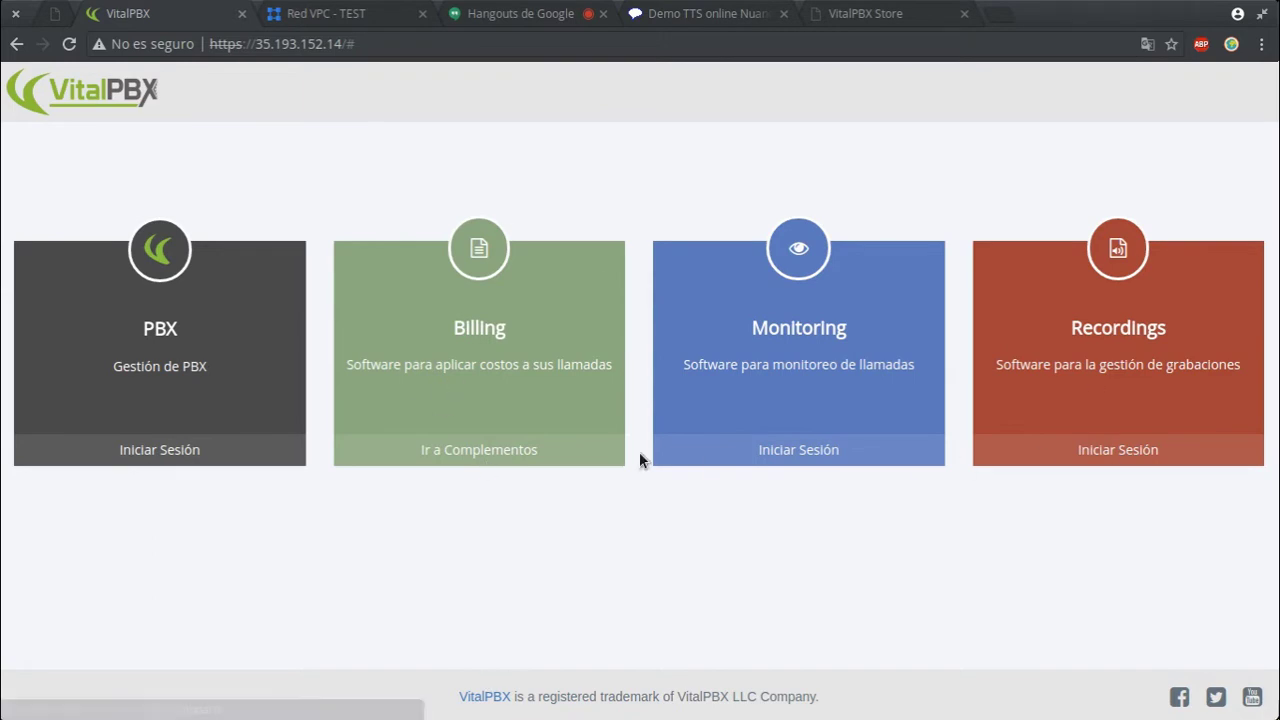
- Sign in to the PBX as admin with the account password
left_click(167, 465)
left_click(577, 361)
type("admin")
key("Tab")
type("•••••••••••")
key("Return")
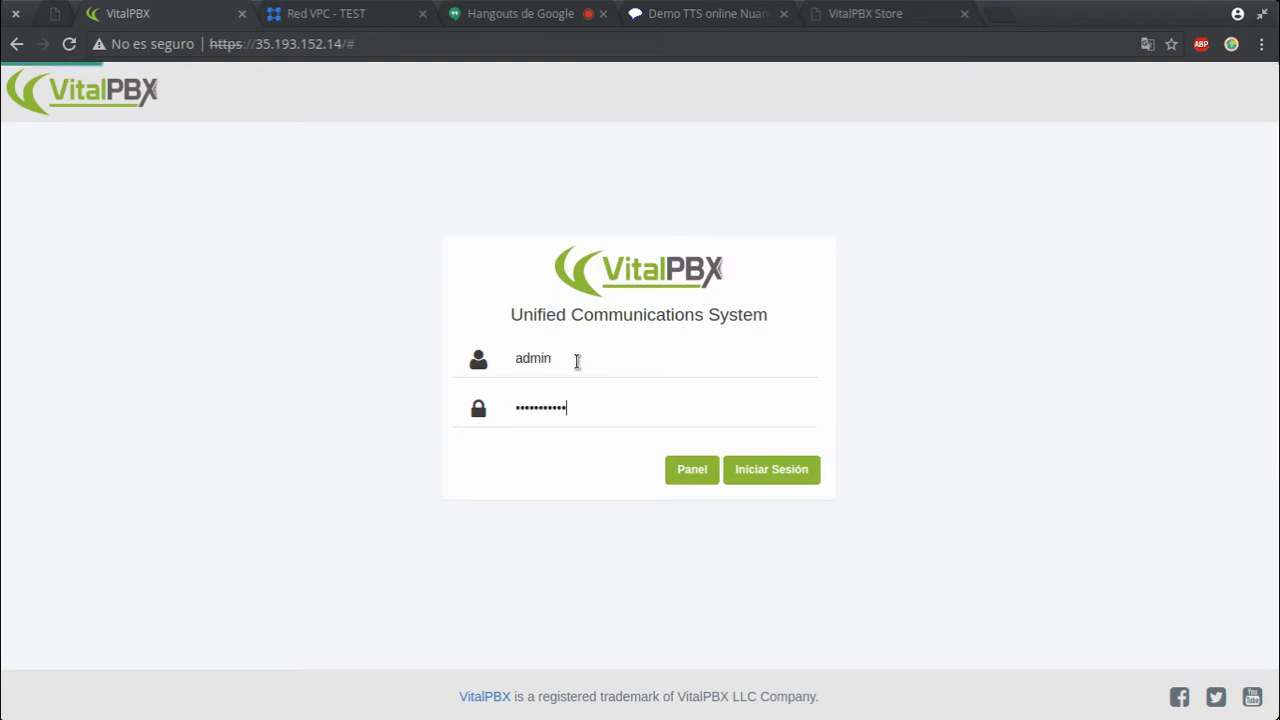